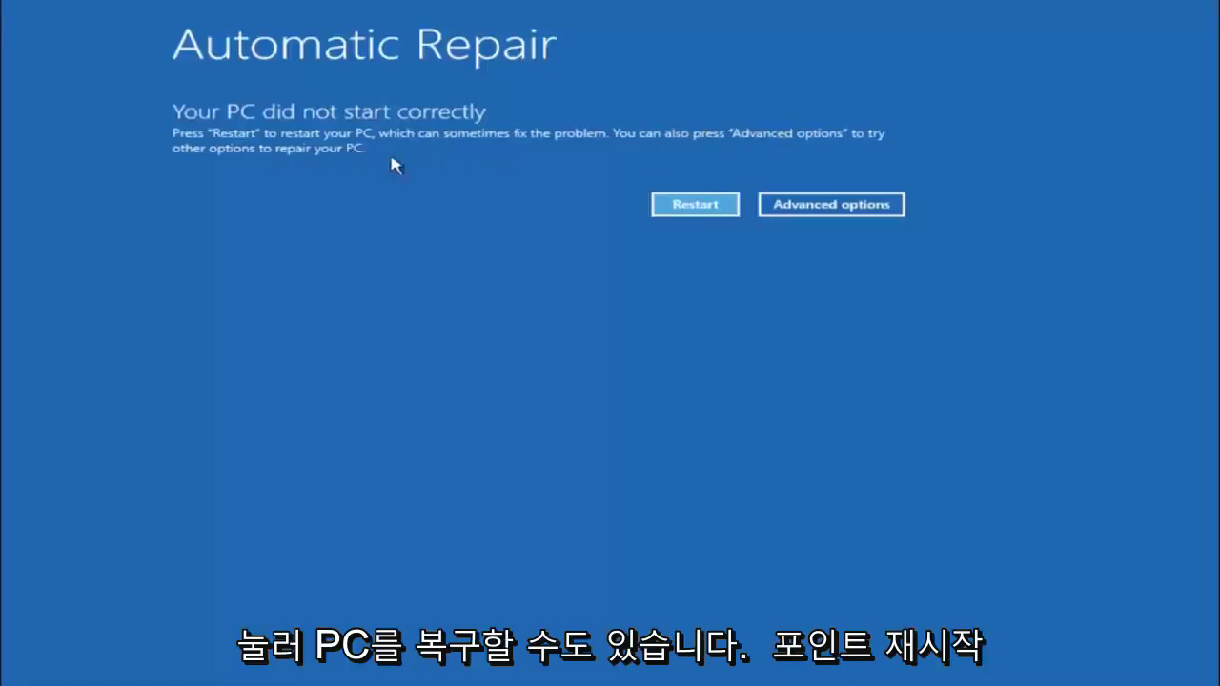
Go from Automatic Repair through Troubleshoot to the Advanced options recovery tools.
{"action": "left_click", "coordinate": [829, 205]}
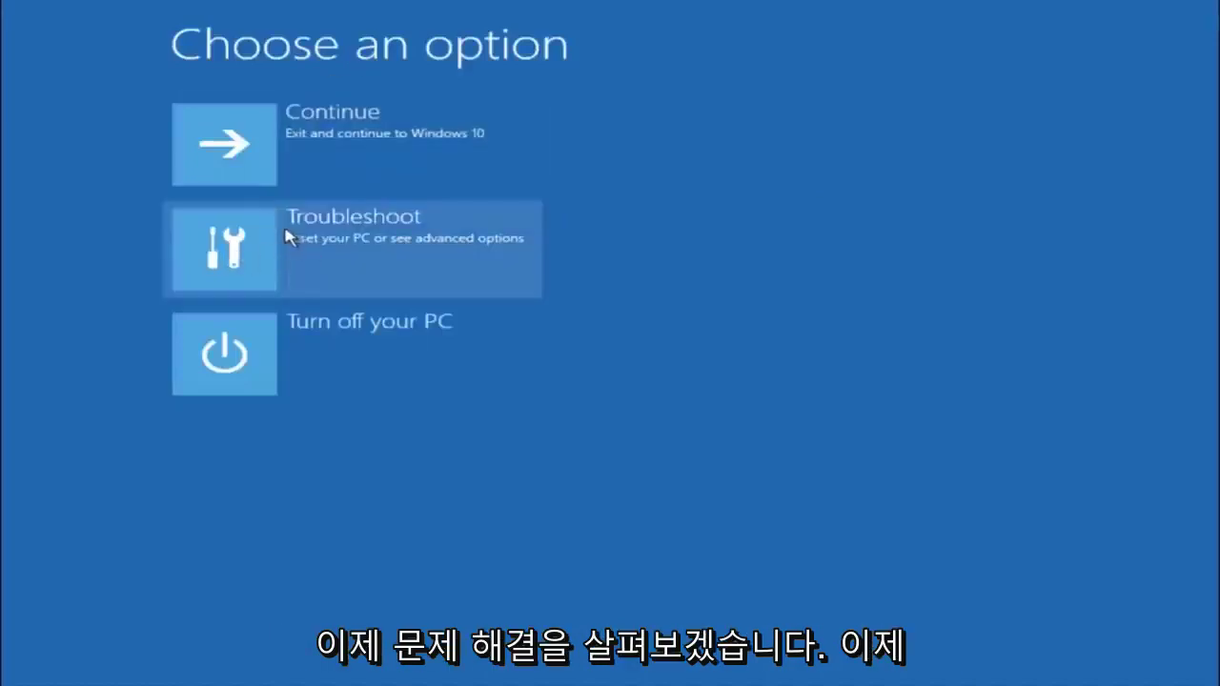
{"action": "left_click", "coordinate": [257, 246]}
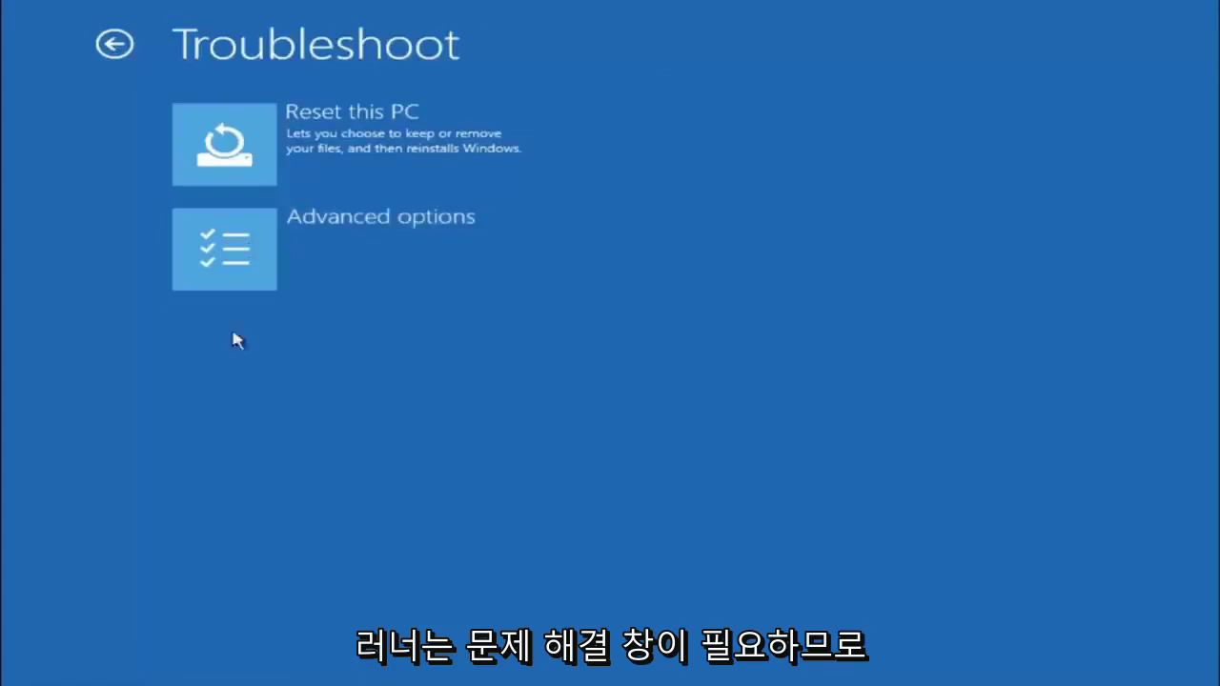
{"action": "left_click", "coordinate": [275, 258]}
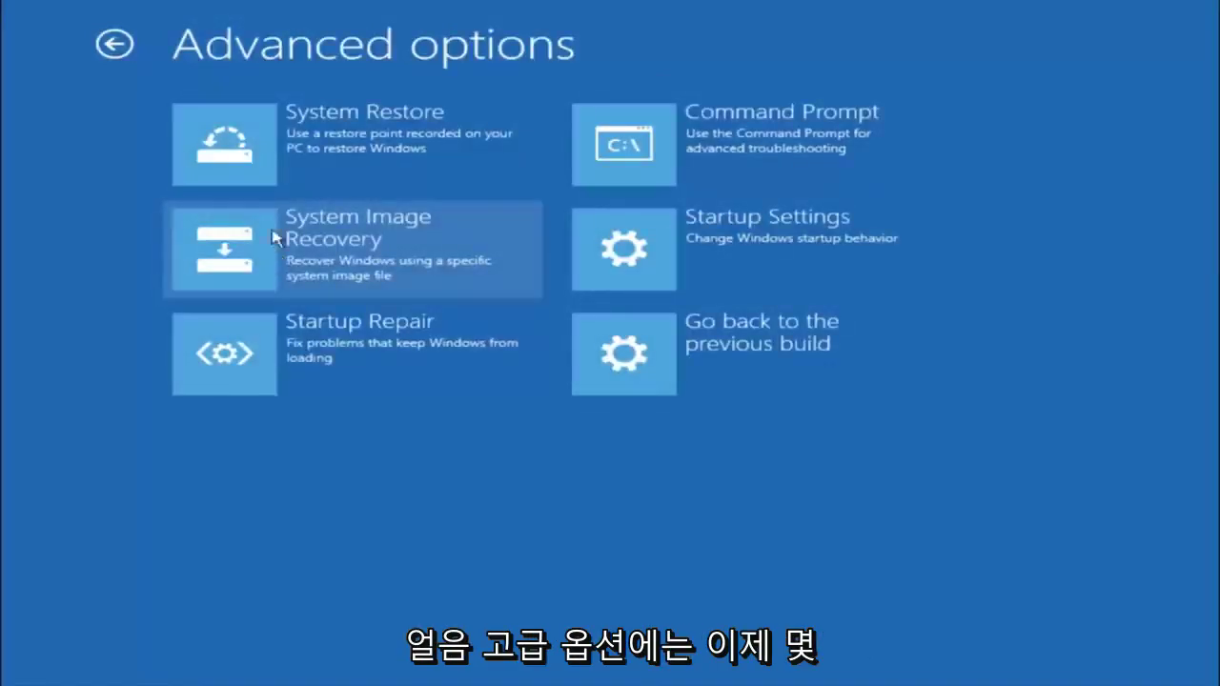
Launch System Restore from the Advanced options tools.
{"action": "left_click", "coordinate": [289, 145]}
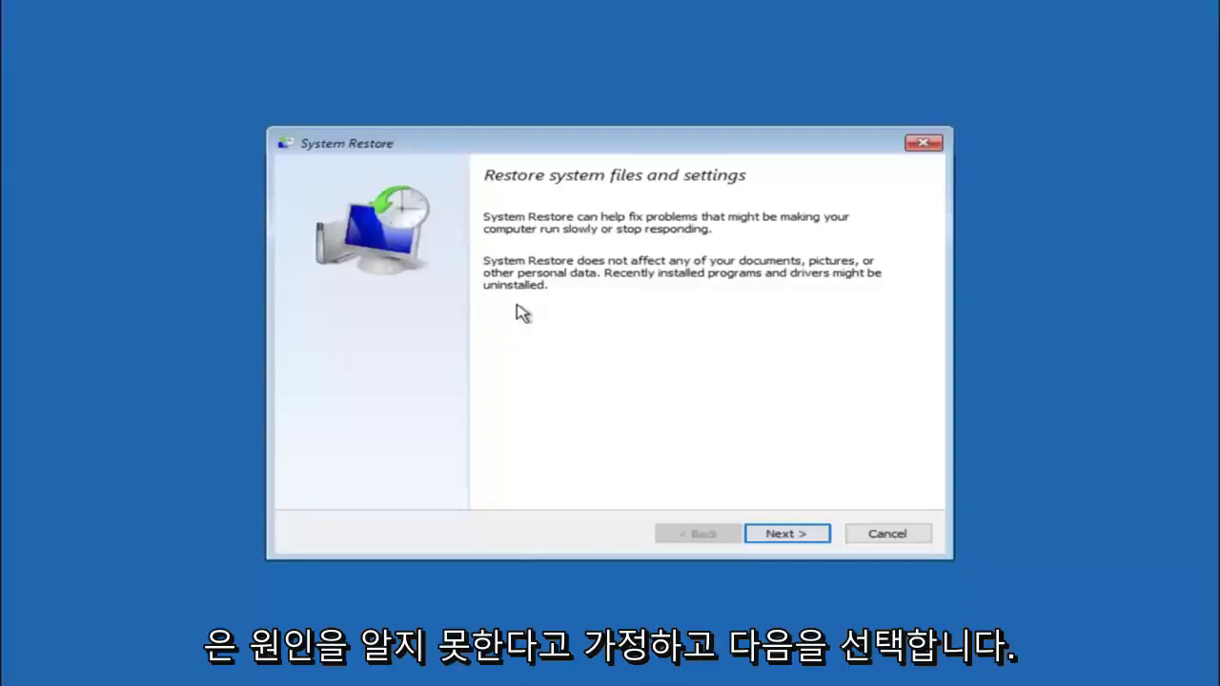
Select the 10/5/2016 1:14:37 PM 'before update' restore point.
{"action": "left_click", "coordinate": [786, 540]}
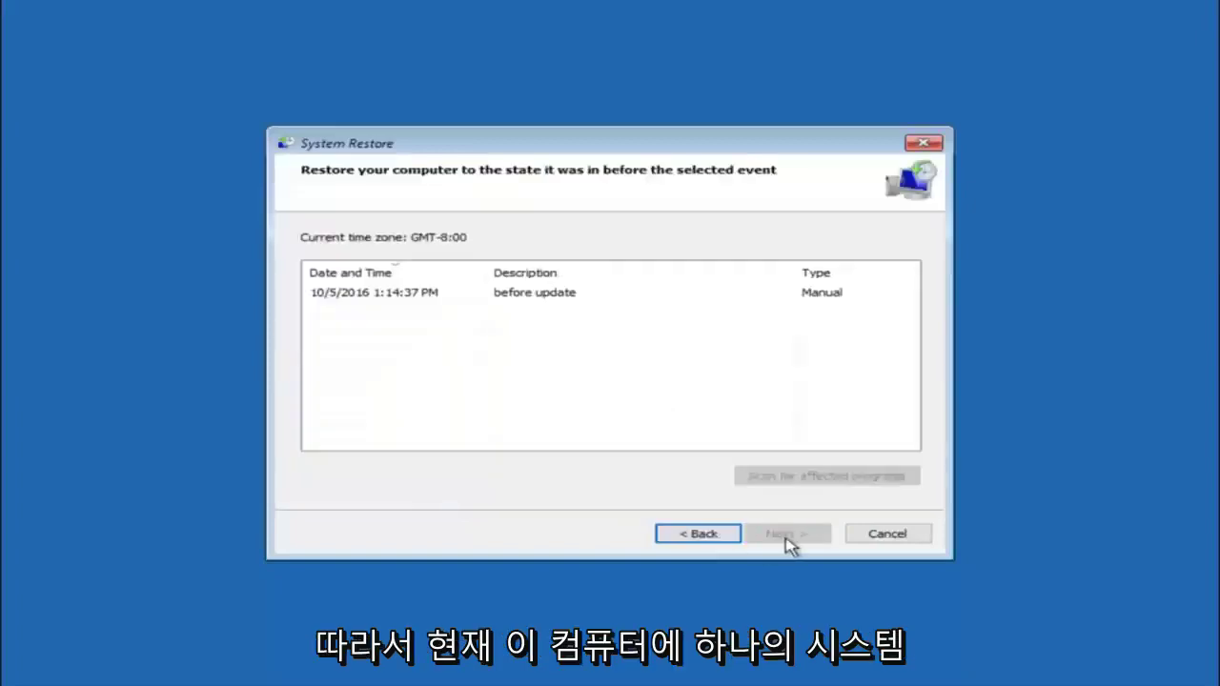
{"action": "left_click", "coordinate": [353, 293]}
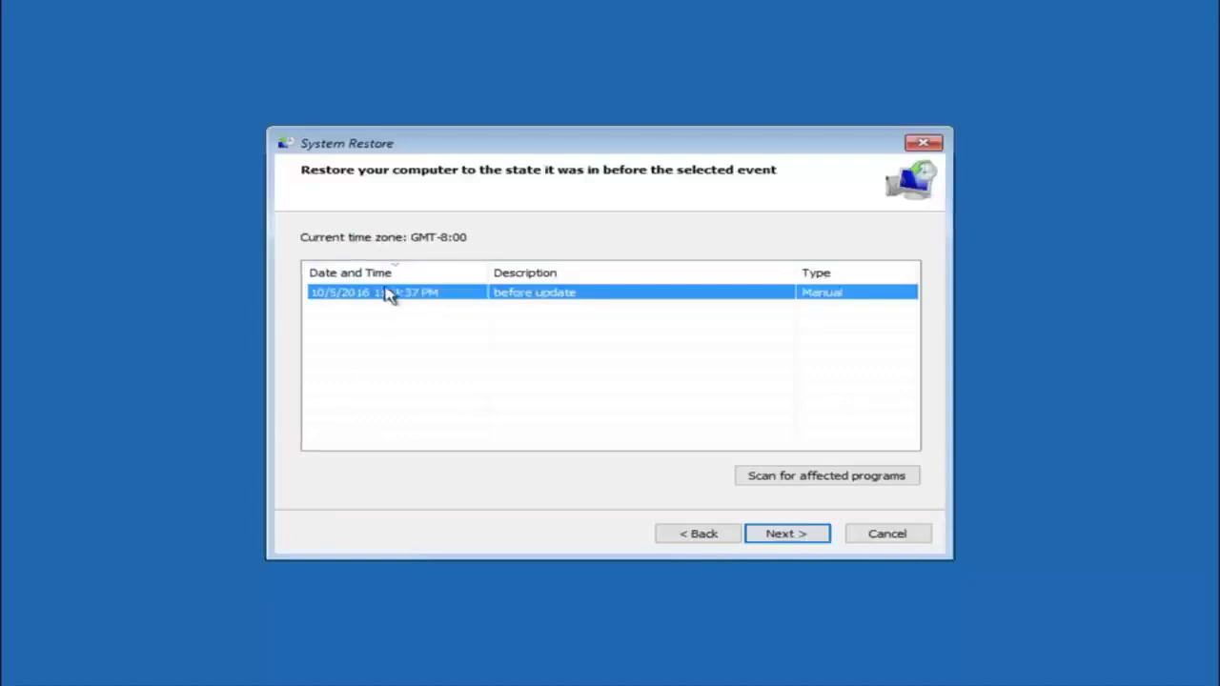
Confirm and start restoring Local Disk (C:) to the 10/5/2016 'before update' point.
{"action": "left_click", "coordinate": [788, 537]}
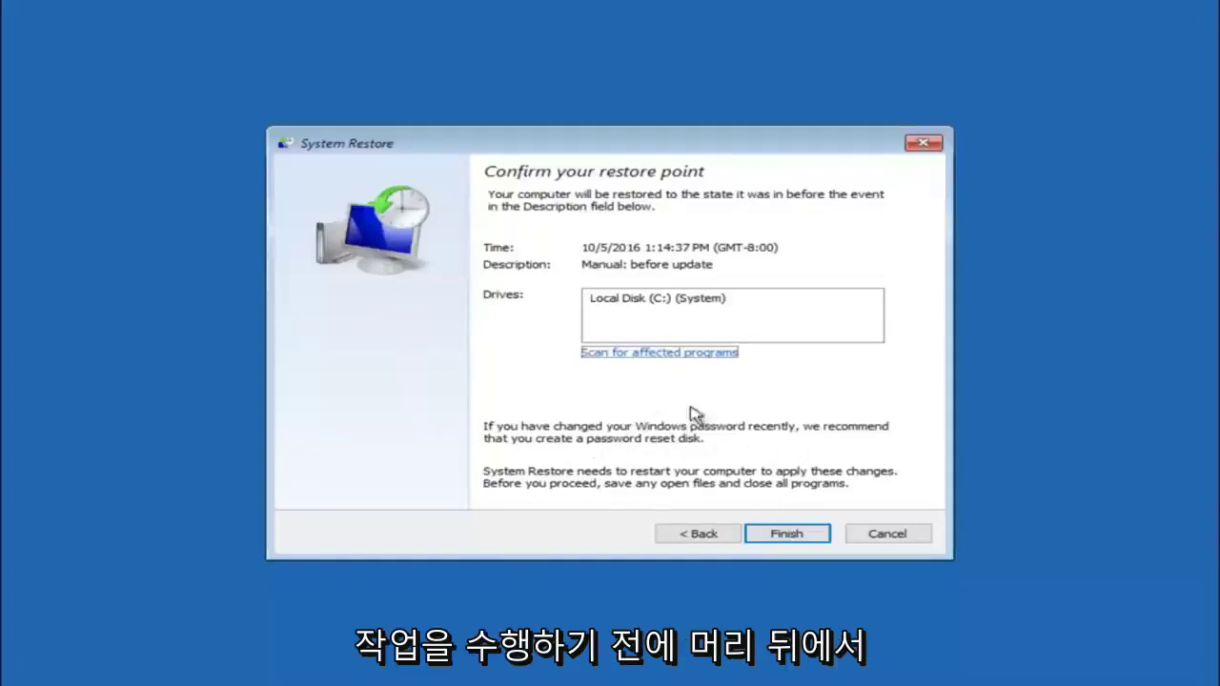
{"action": "left_click", "coordinate": [789, 538]}
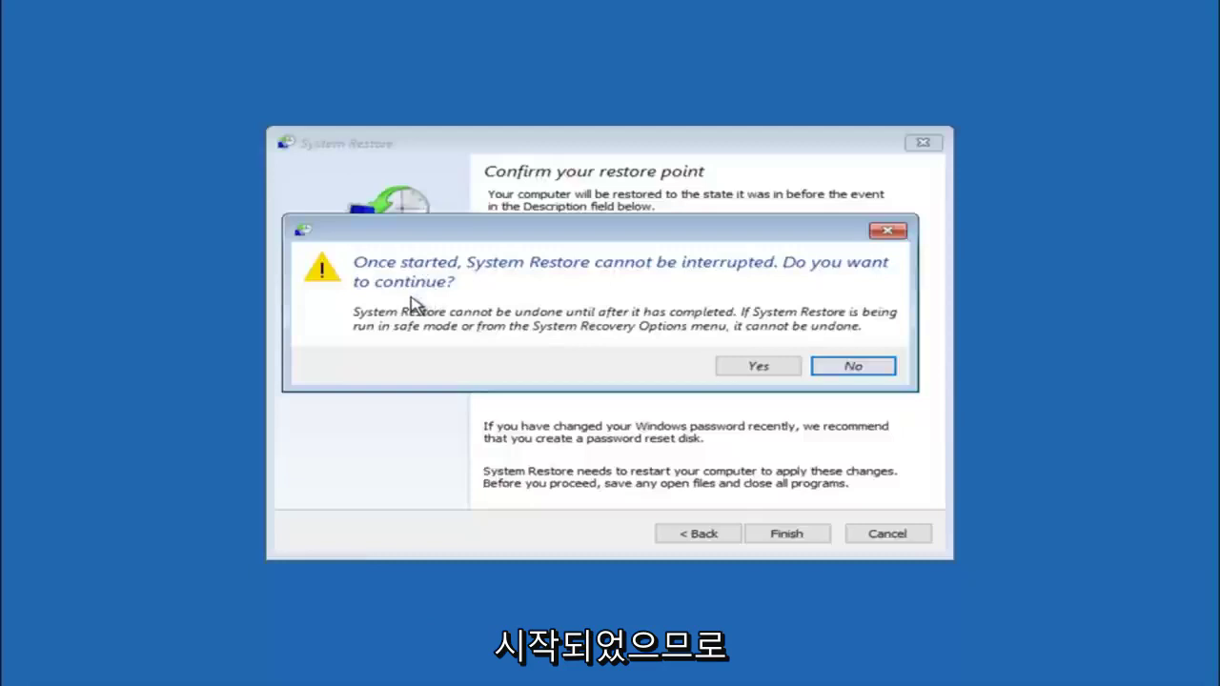
{"action": "left_click", "coordinate": [745, 364]}
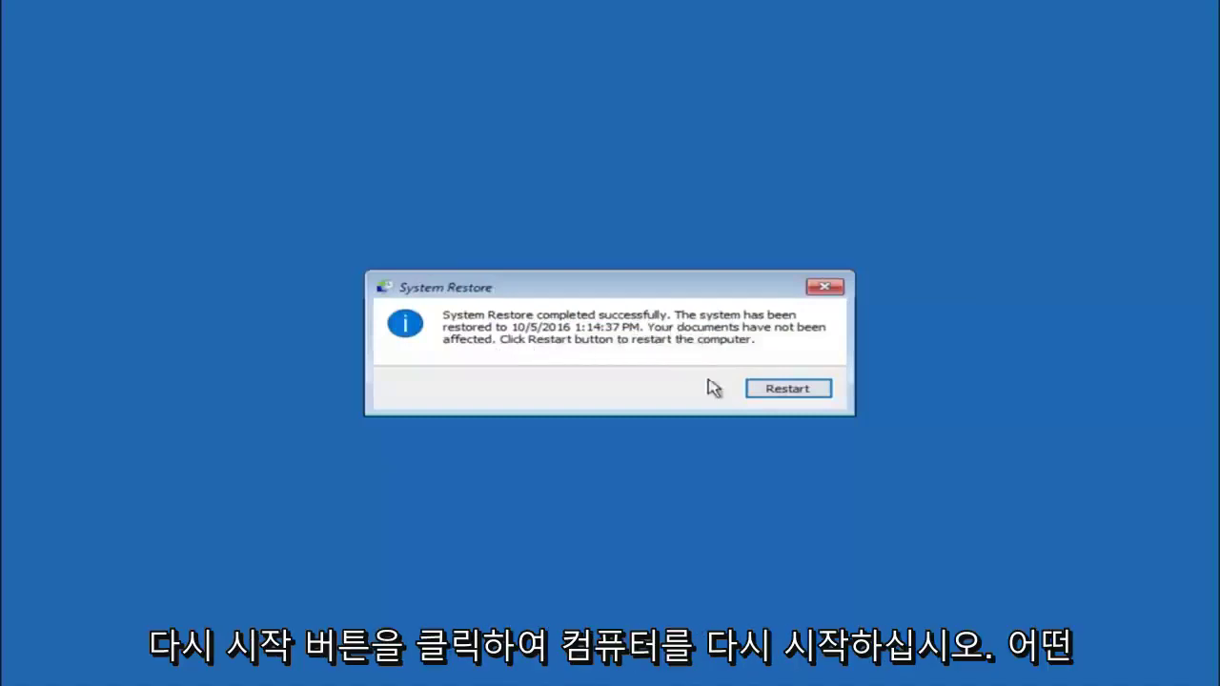
Restart the PC after the successful system restore.
{"action": "left_click", "coordinate": [787, 389]}
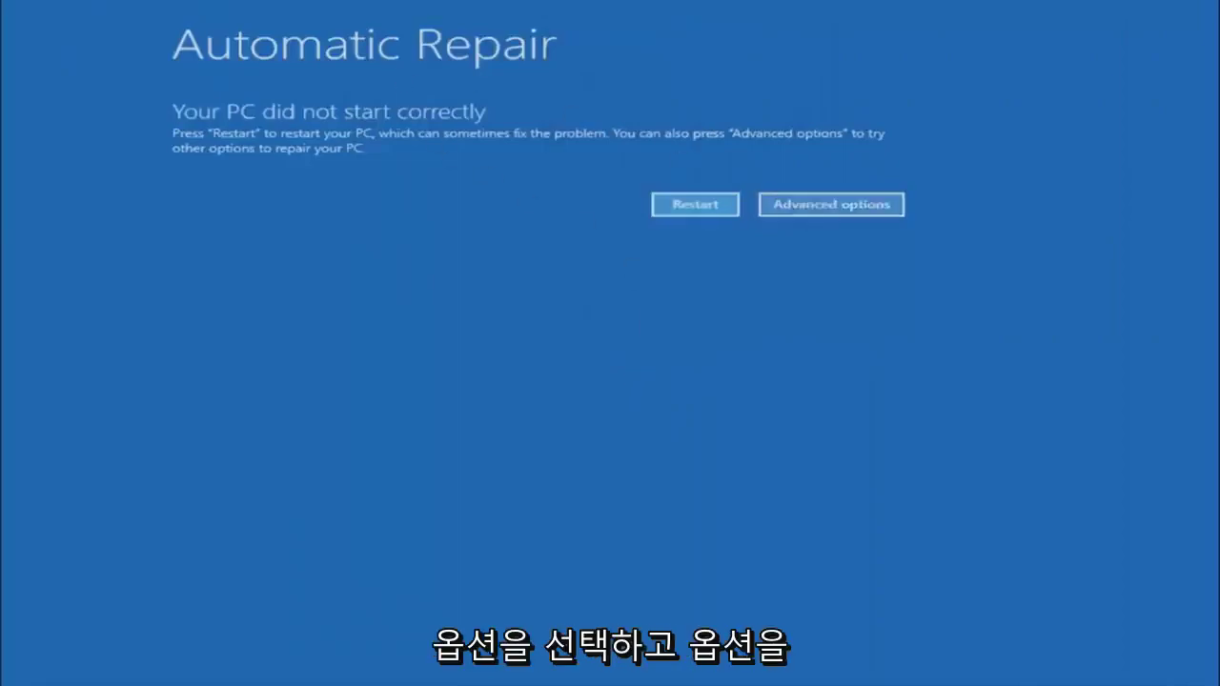
Return to the Advanced options recovery tools via Troubleshoot after the restart.
{"action": "left_click", "coordinate": [816, 206]}
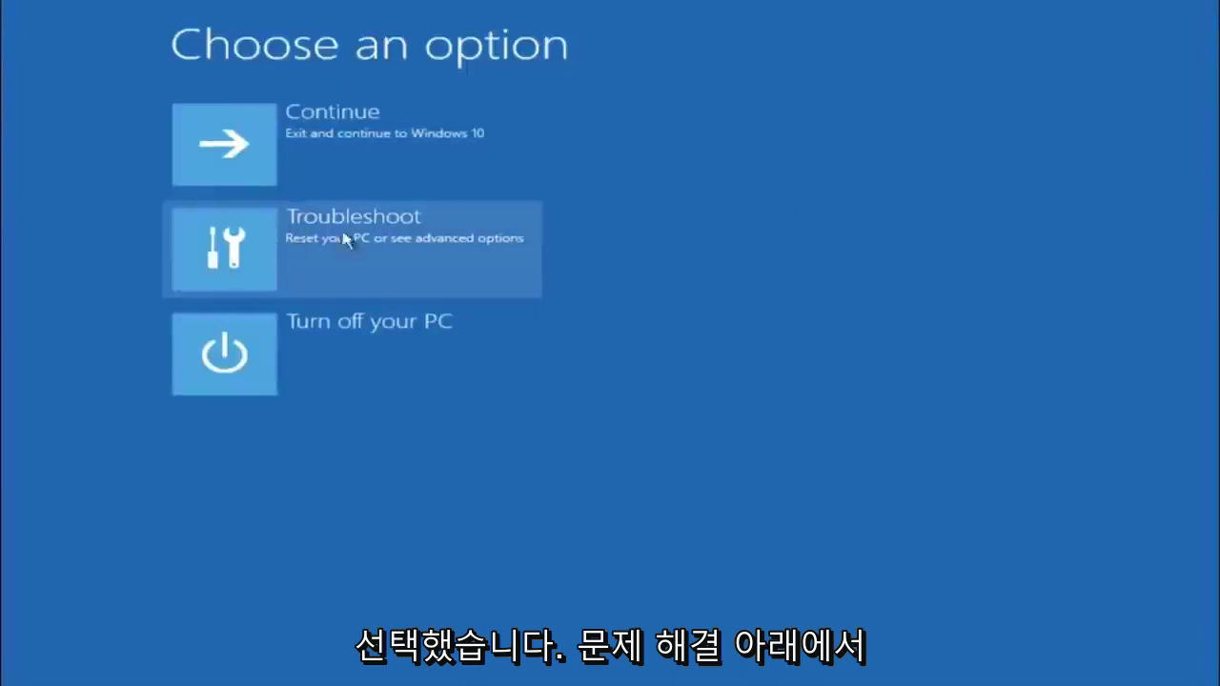
{"action": "left_click", "coordinate": [290, 254]}
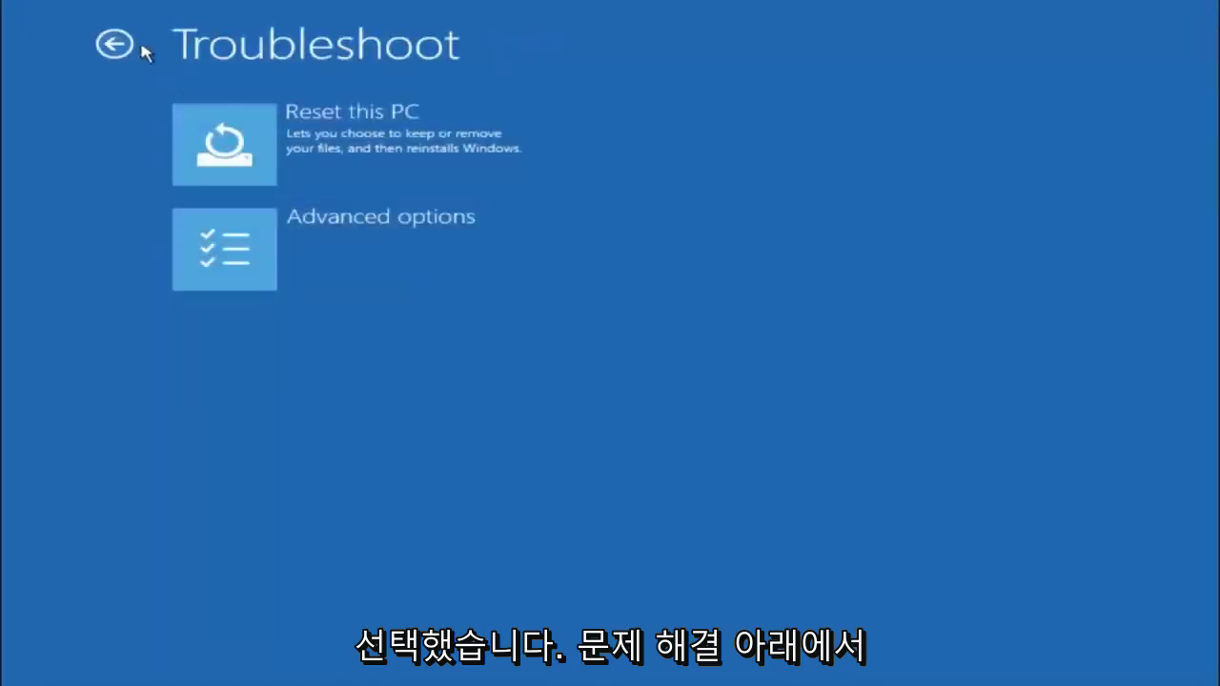
{"action": "left_click", "coordinate": [284, 249]}
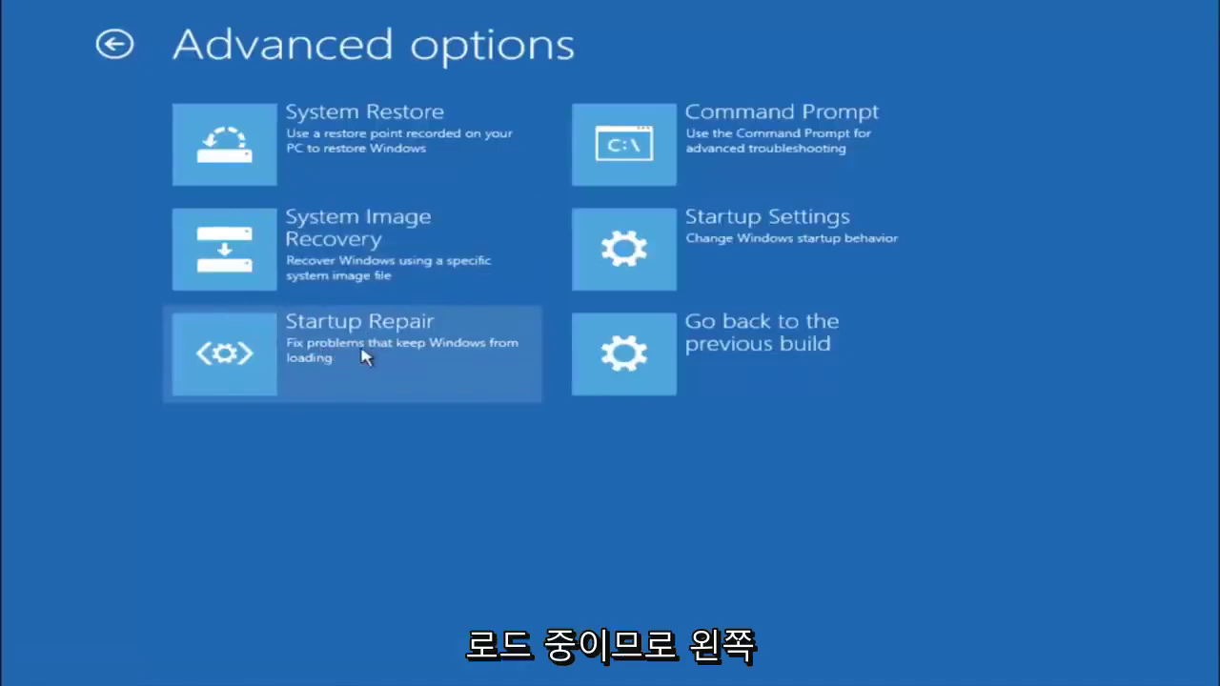
Run Startup Repair to diagnose the PC's boot problems.
{"action": "left_click", "coordinate": [237, 358]}
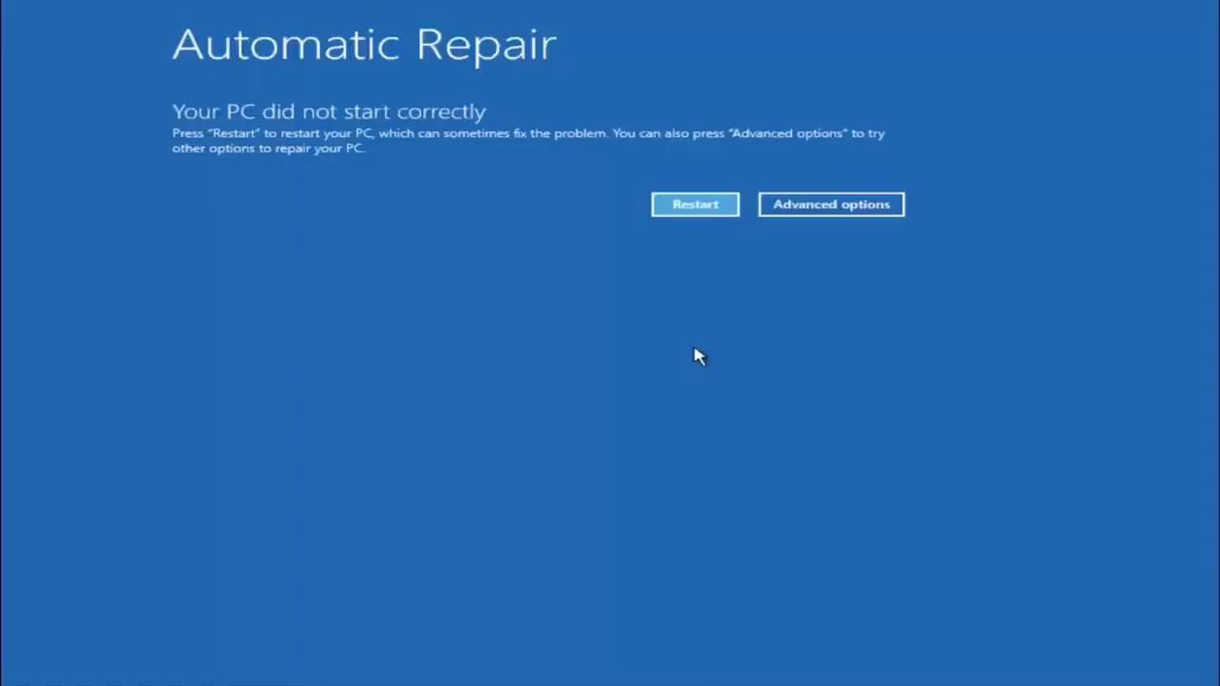
Navigate back to Advanced options and open an administrator Command Prompt.
{"action": "left_click", "coordinate": [660, 216]}
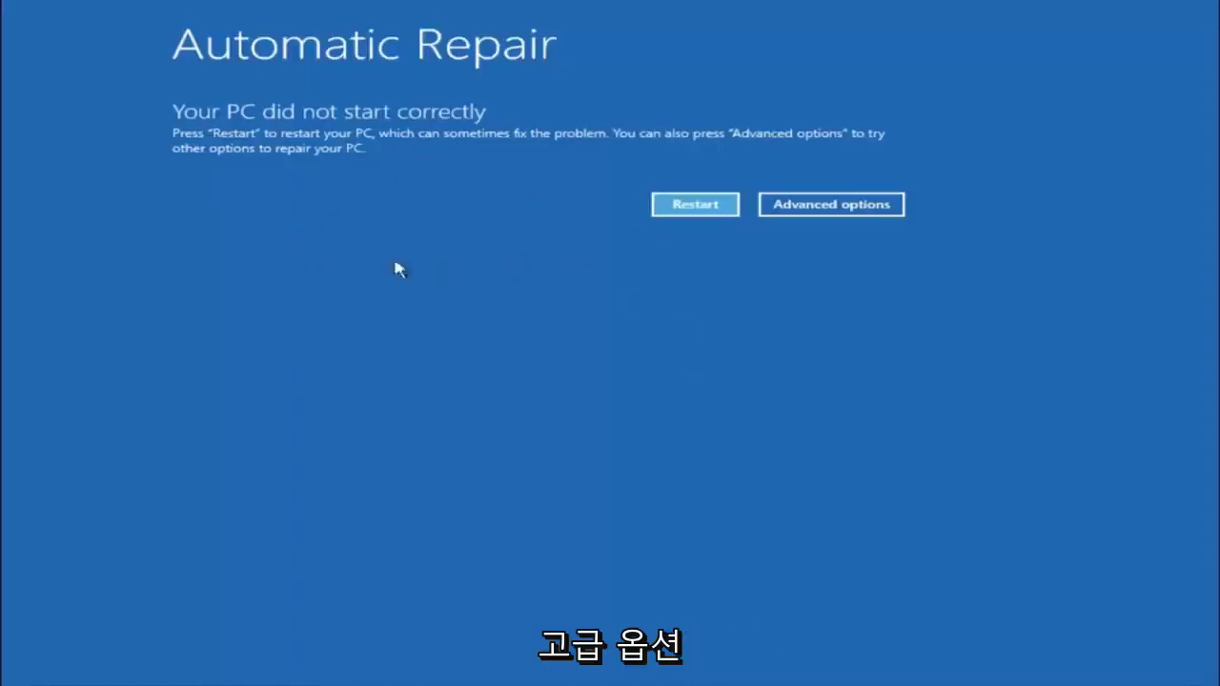
{"action": "left_click", "coordinate": [817, 205]}
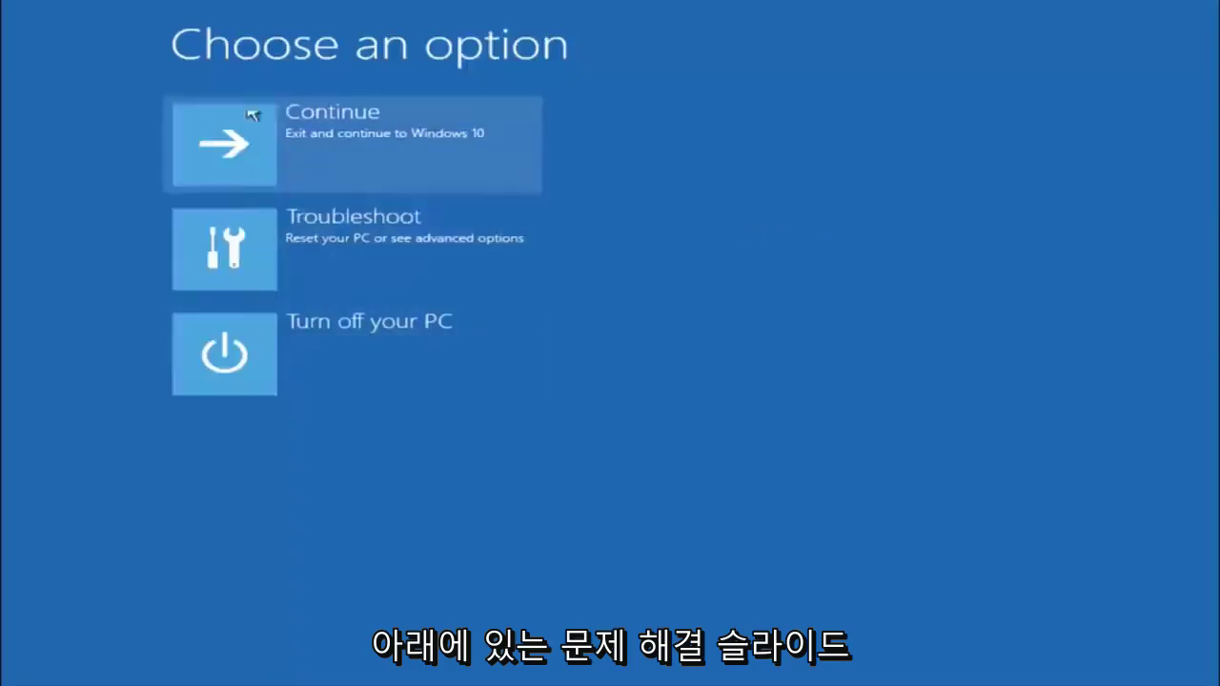
{"action": "left_click", "coordinate": [234, 260]}
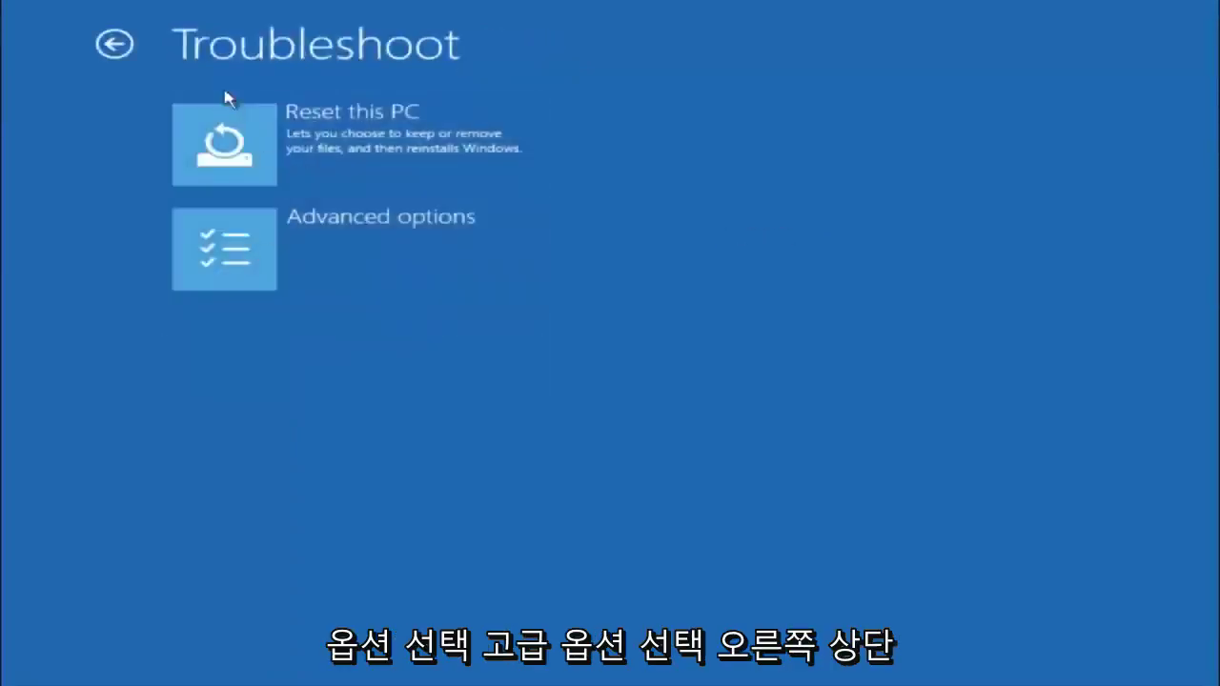
{"action": "left_click", "coordinate": [286, 241]}
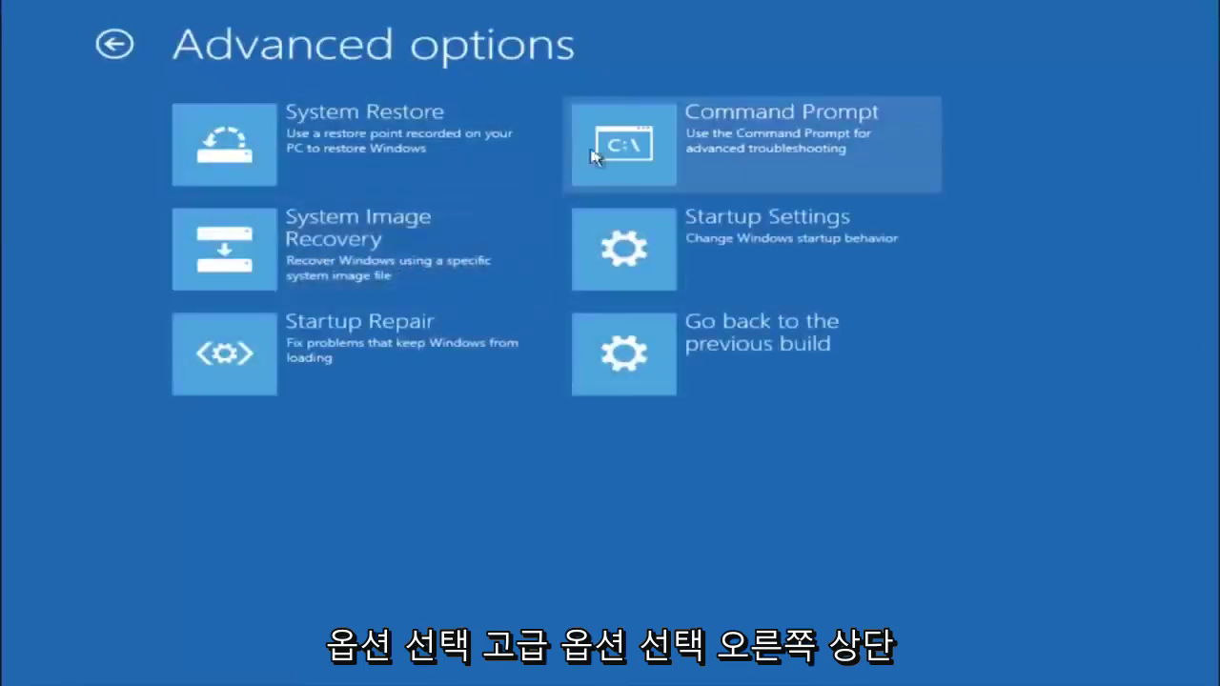
{"action": "left_click", "coordinate": [720, 156]}
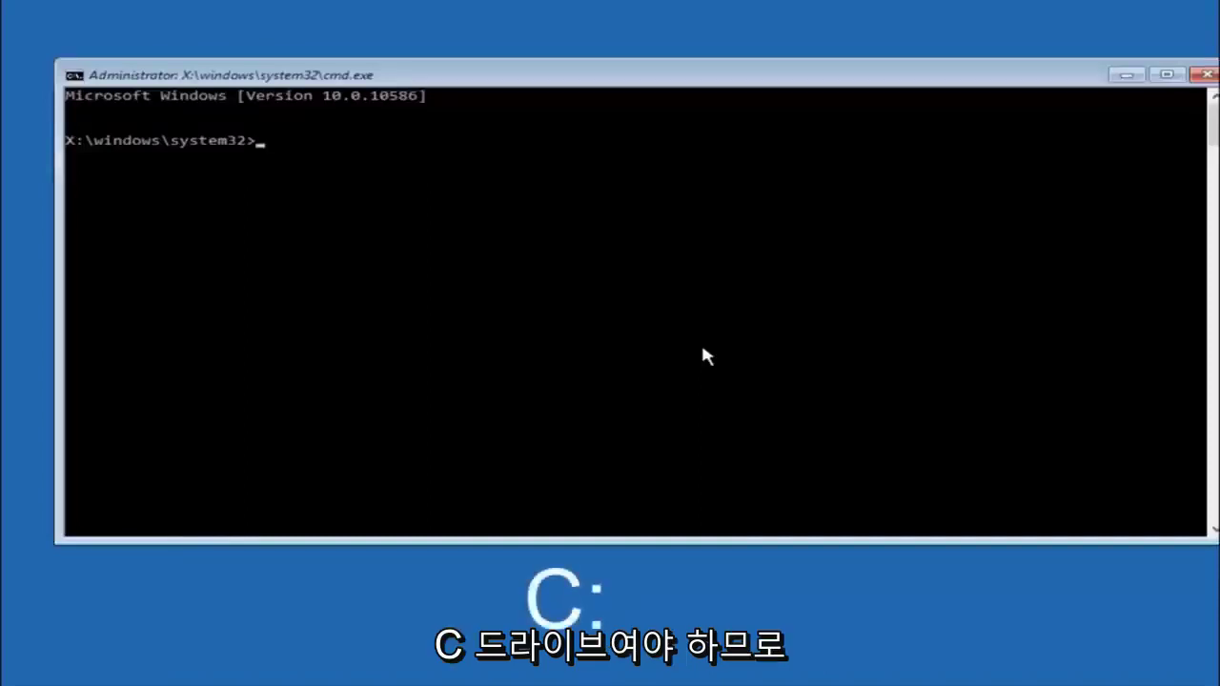
Switch the console from X: to the C: drive.
{"action": "key", "text": "Return"}
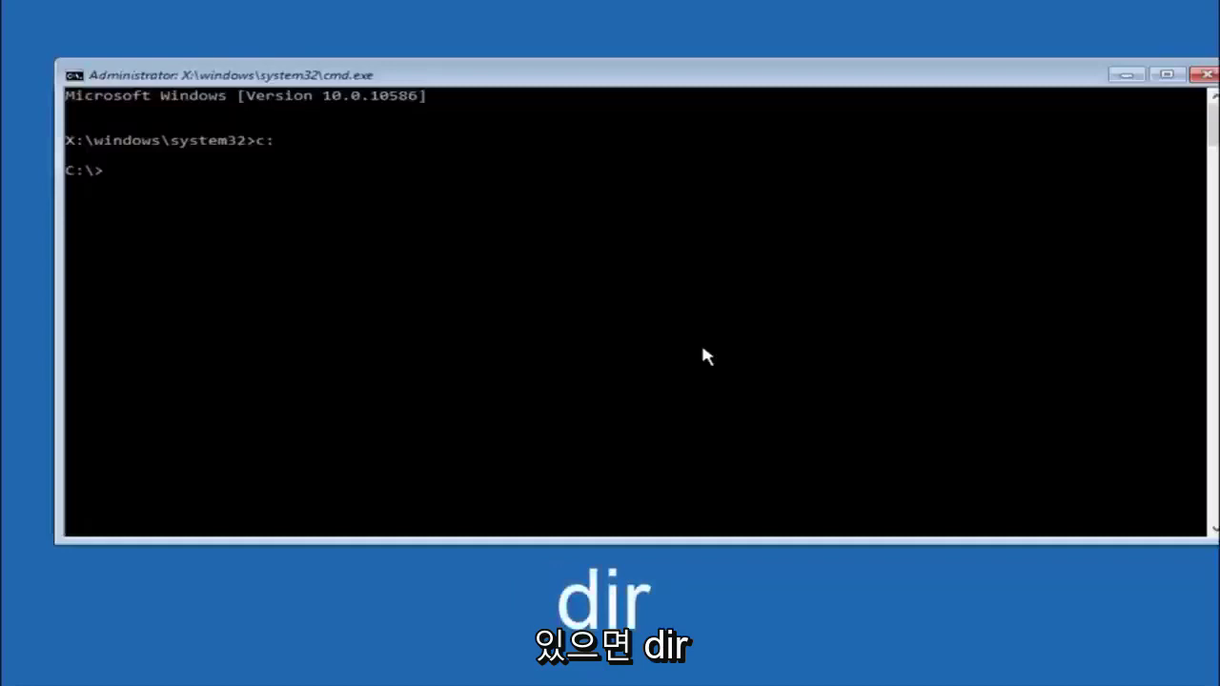
List C:\ contents with dir, then begin a cd command toward \windows\system32\config.
{"action": "type", "text": "dir"}
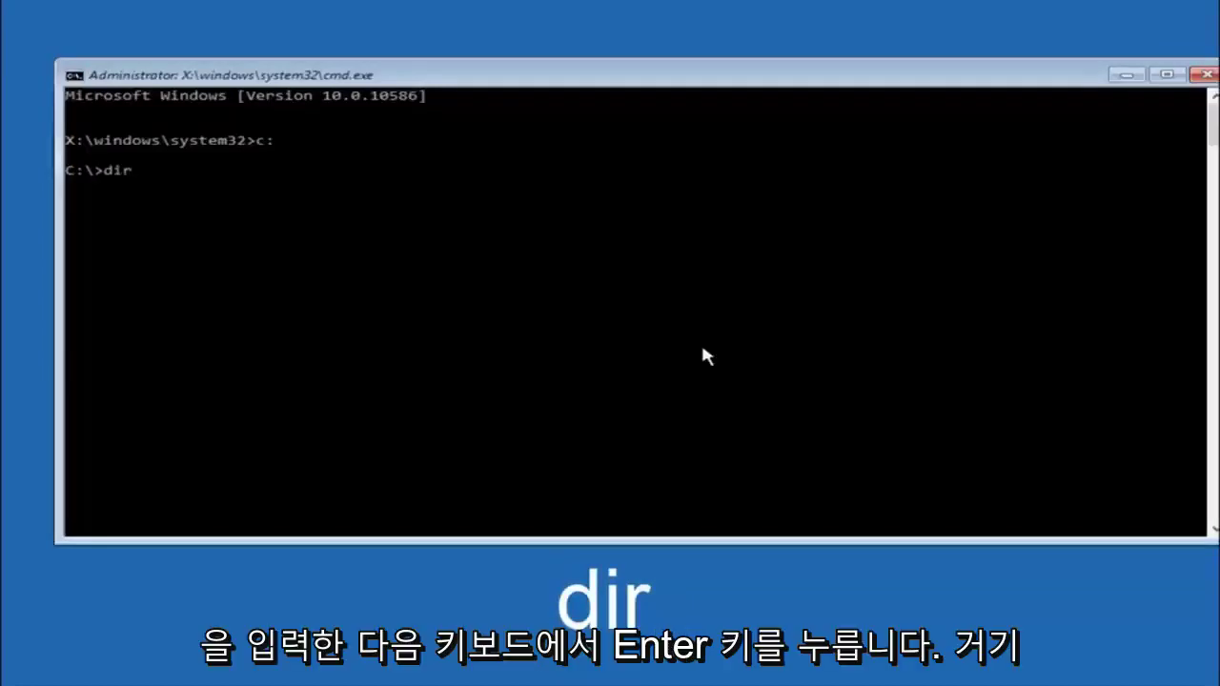
{"action": "key", "text": "Return"}
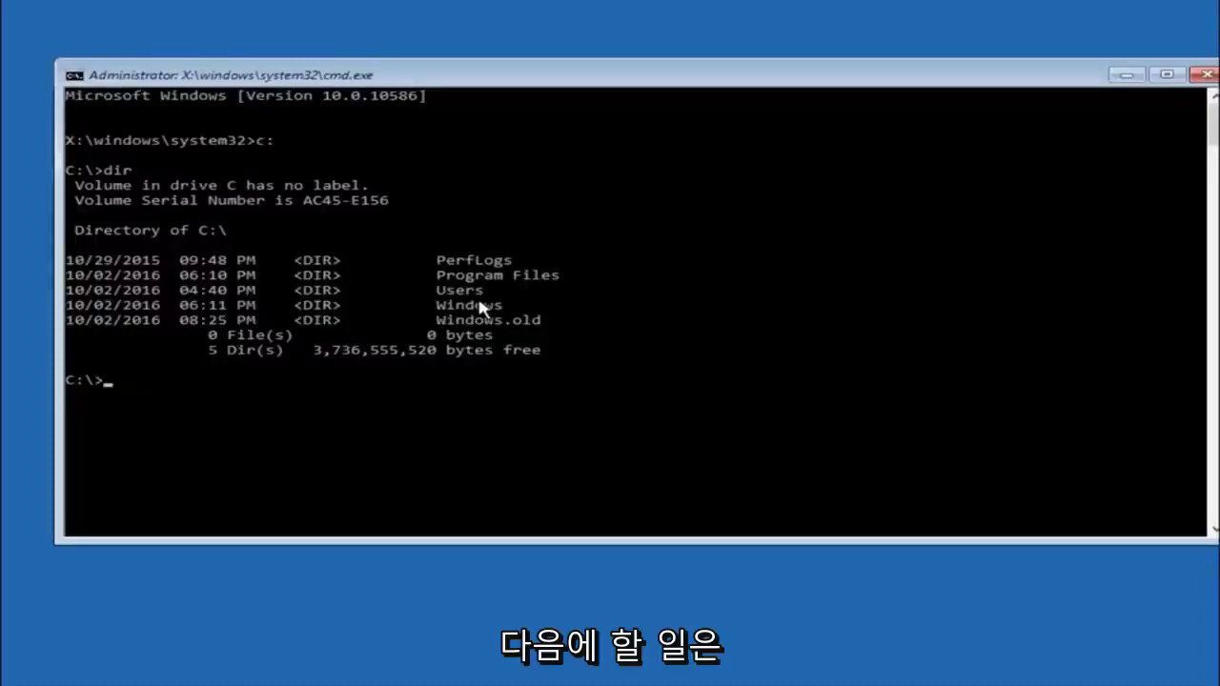
{"action": "type", "text": "cd \\windows\\system32\\config"}
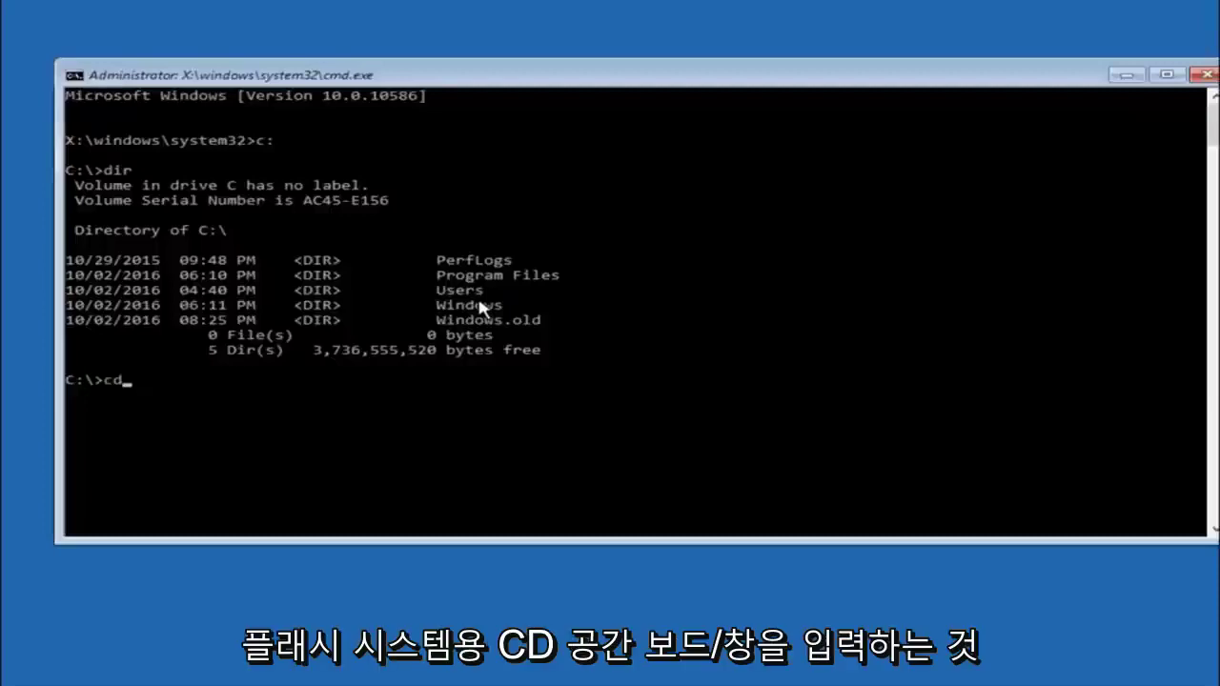
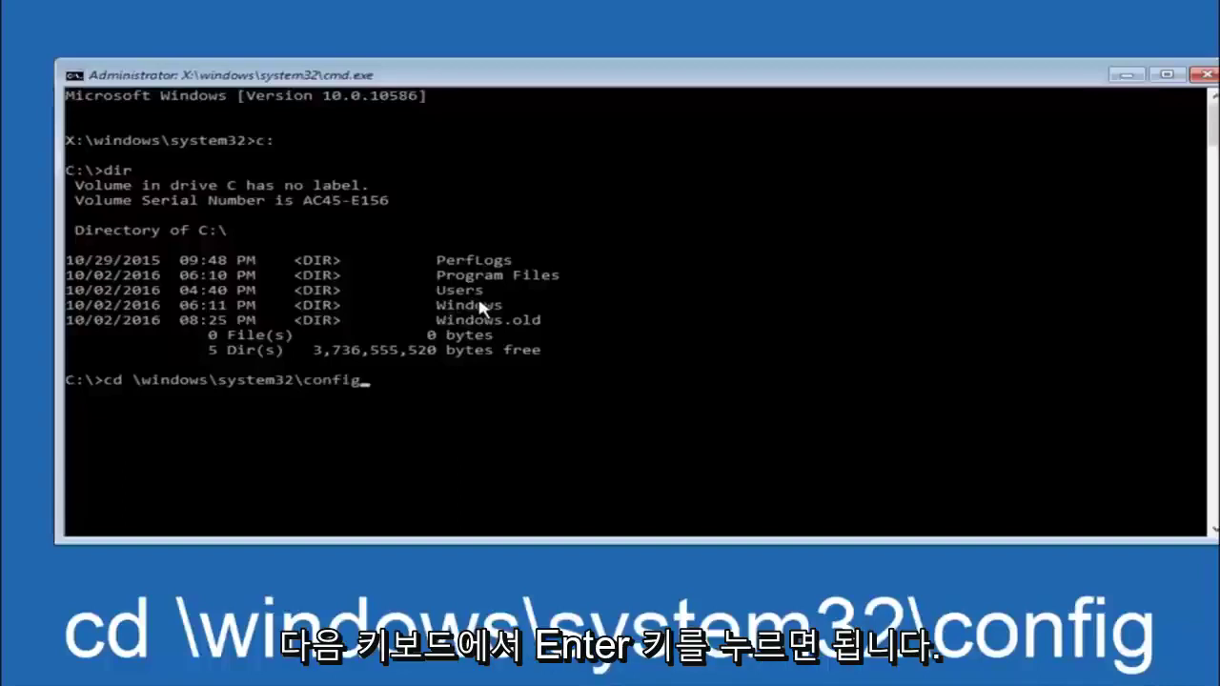
Run cd \windows\system32\config to move from the C: root into the config folder.
{"action": "key", "text": "Return"}
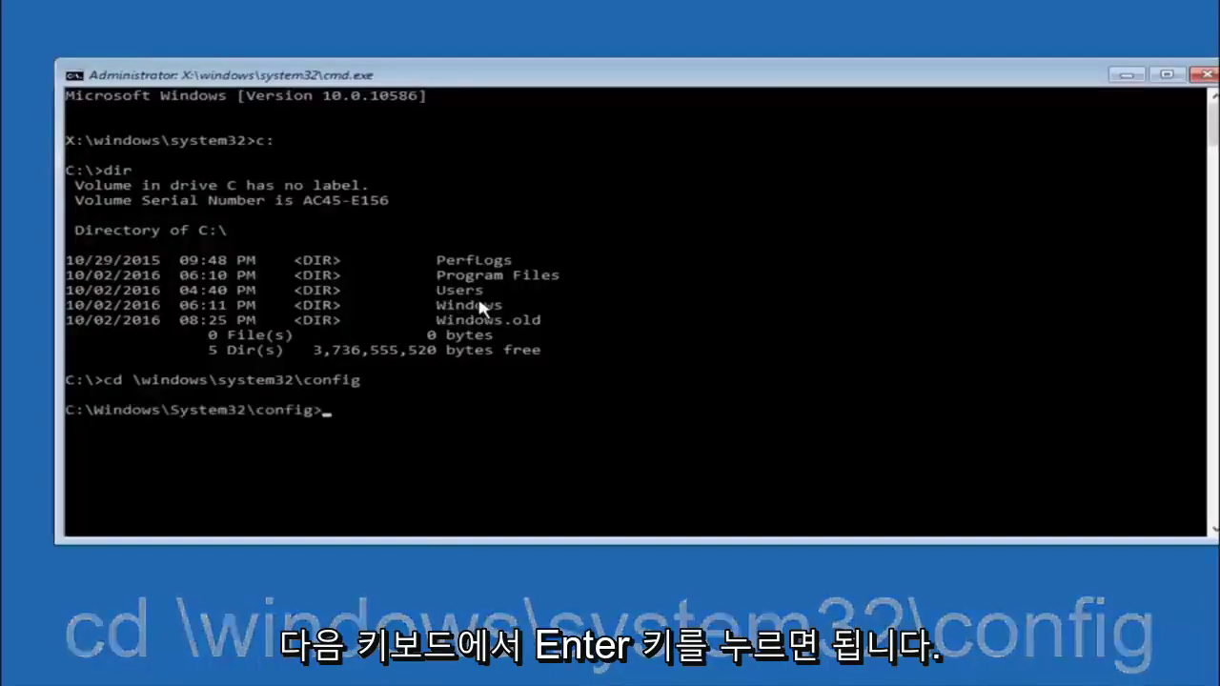
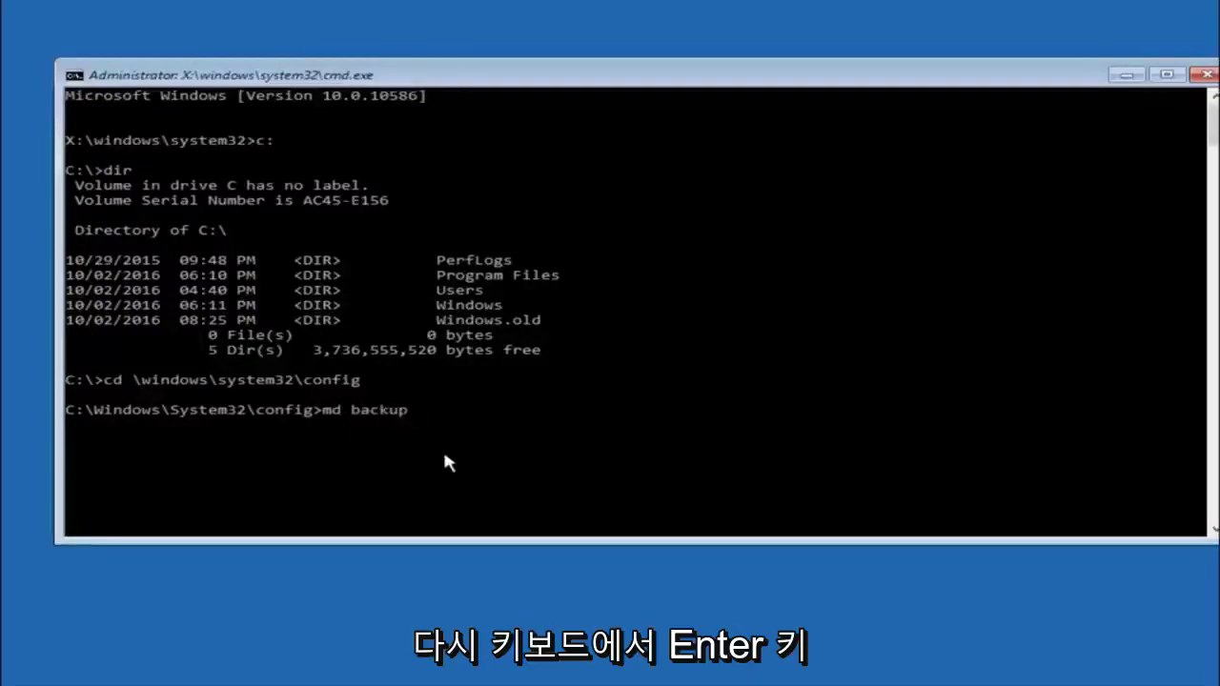
Run 'md backup' to create the backup folder in C:\Windows\System32\config.
{"action": "key", "text": "Return"}
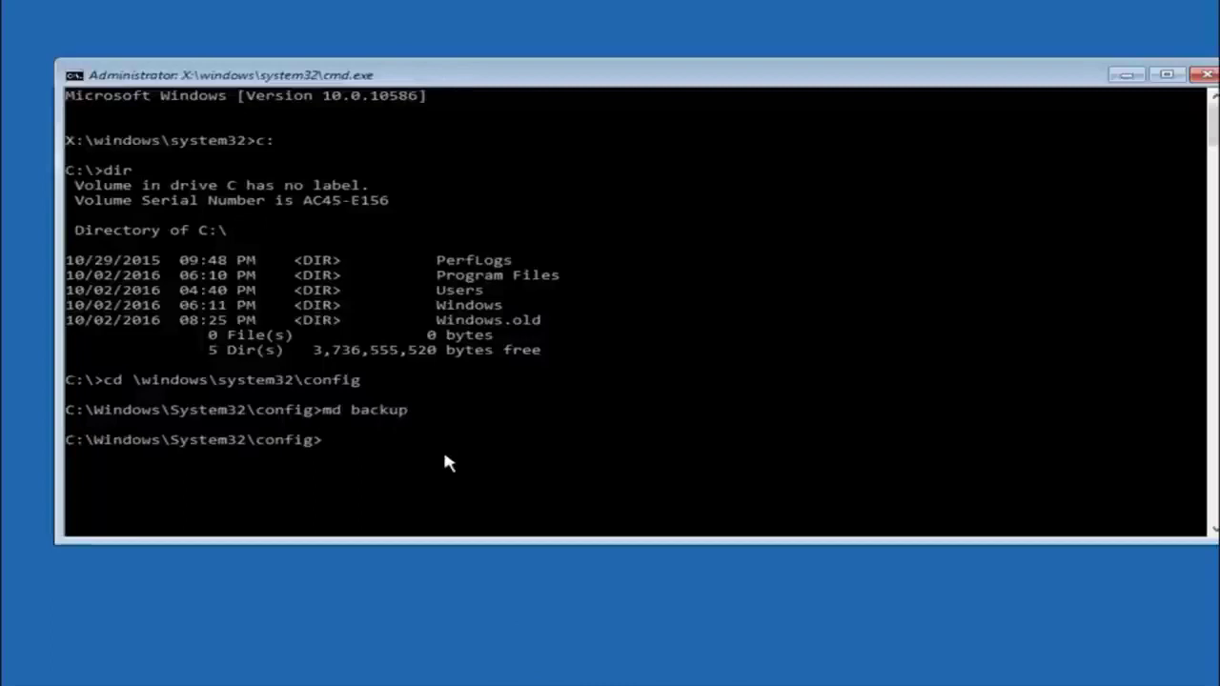
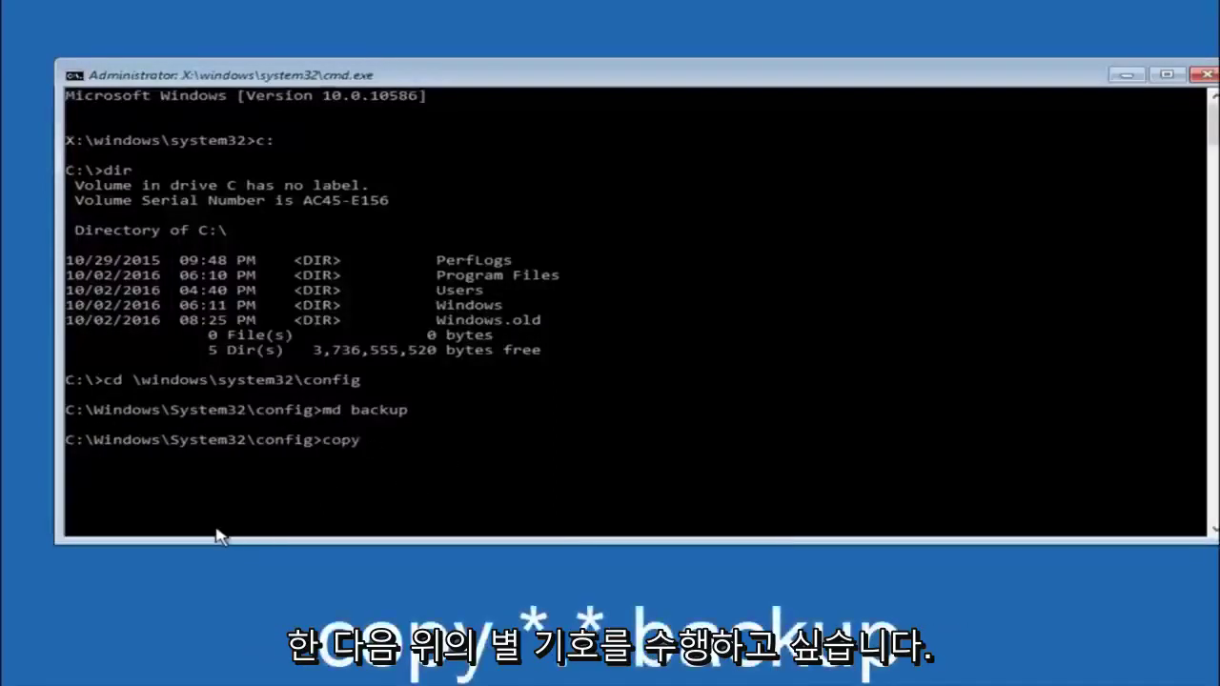
Run copy *.* backup to copy every file in C:\Windows\System32\config into the backup folder.
{"action": "type", "text": "*"}
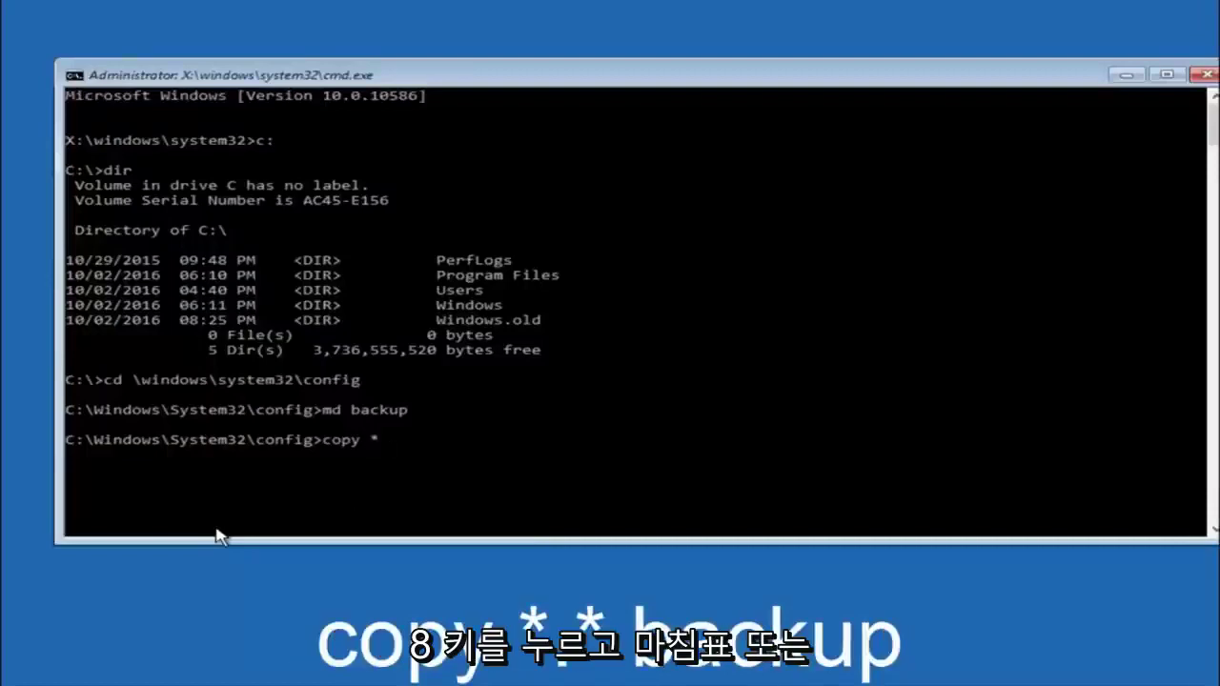
{"action": "type", "text": "."}
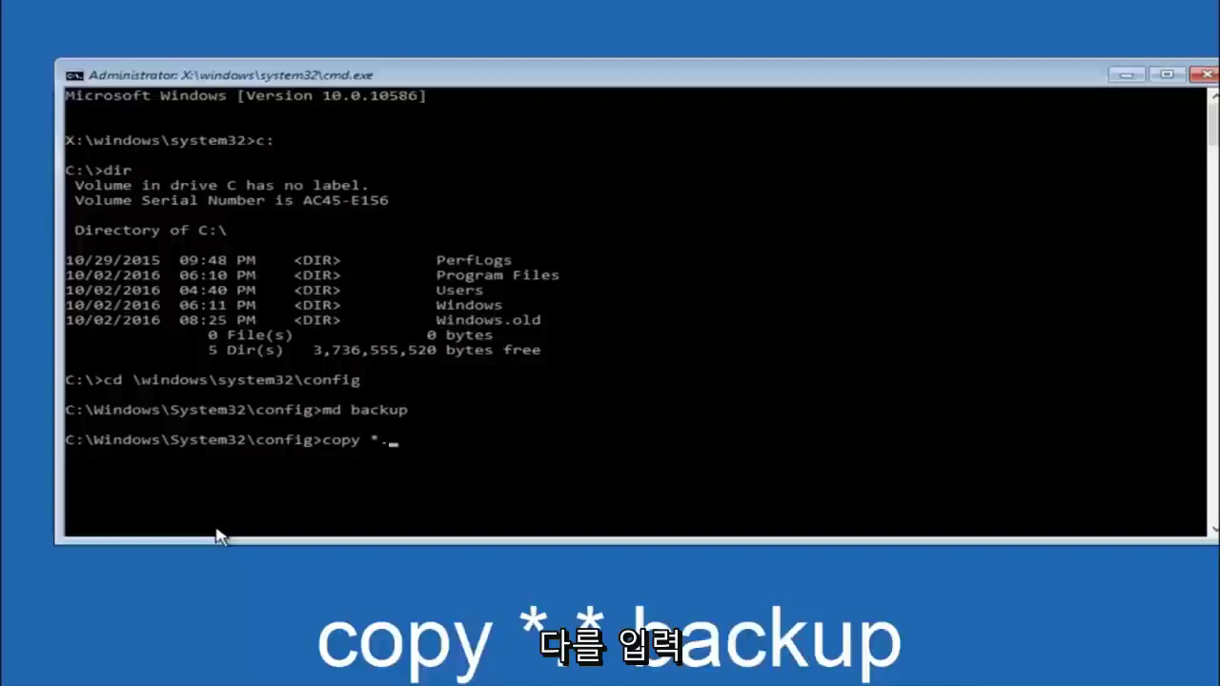
{"action": "type", "text": "*"}
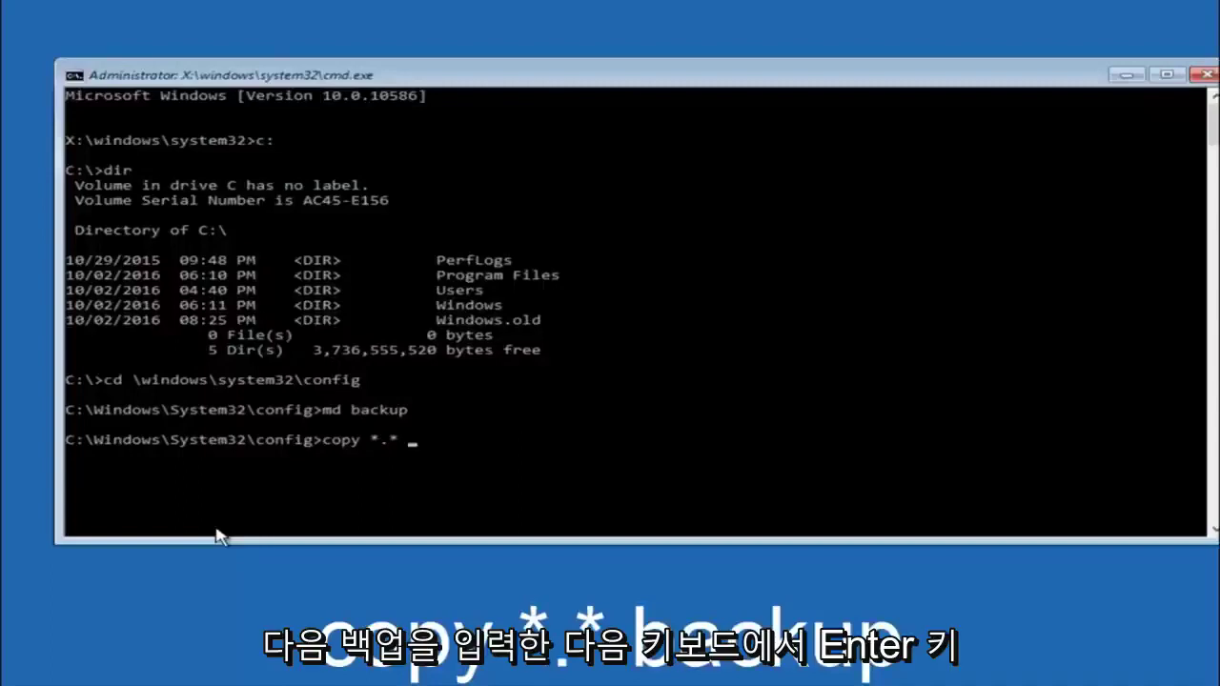
{"action": "type", "text": " backup"}
{"action": "key", "text": "Return"}
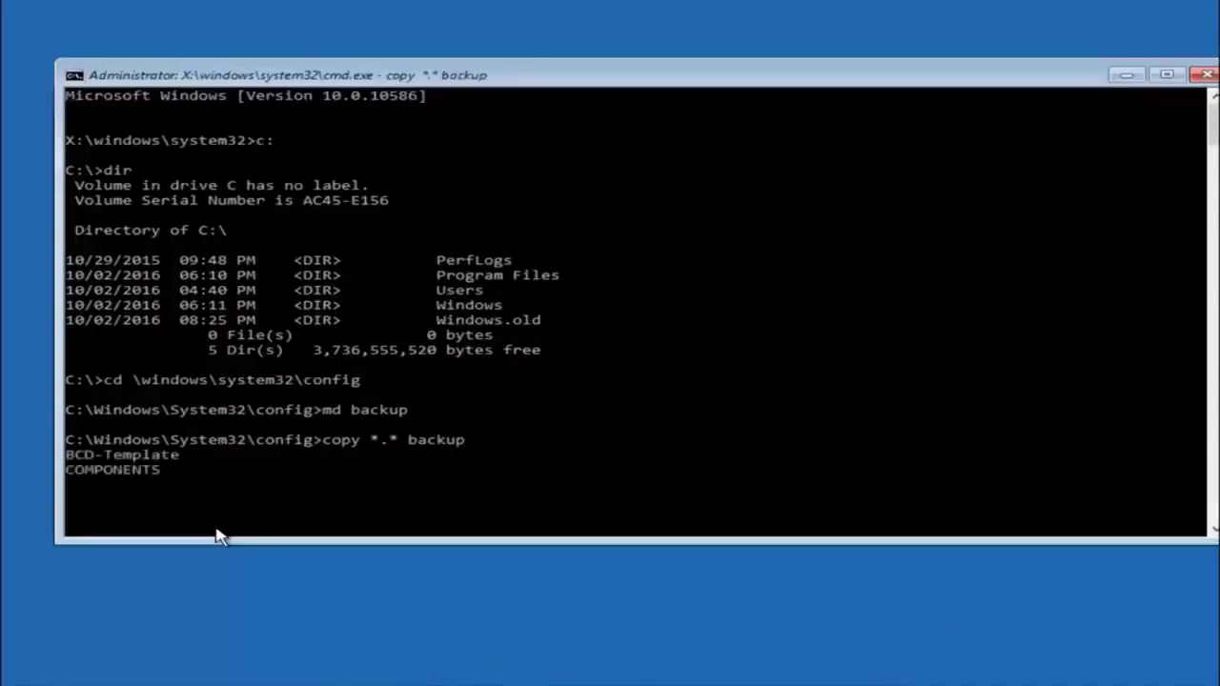
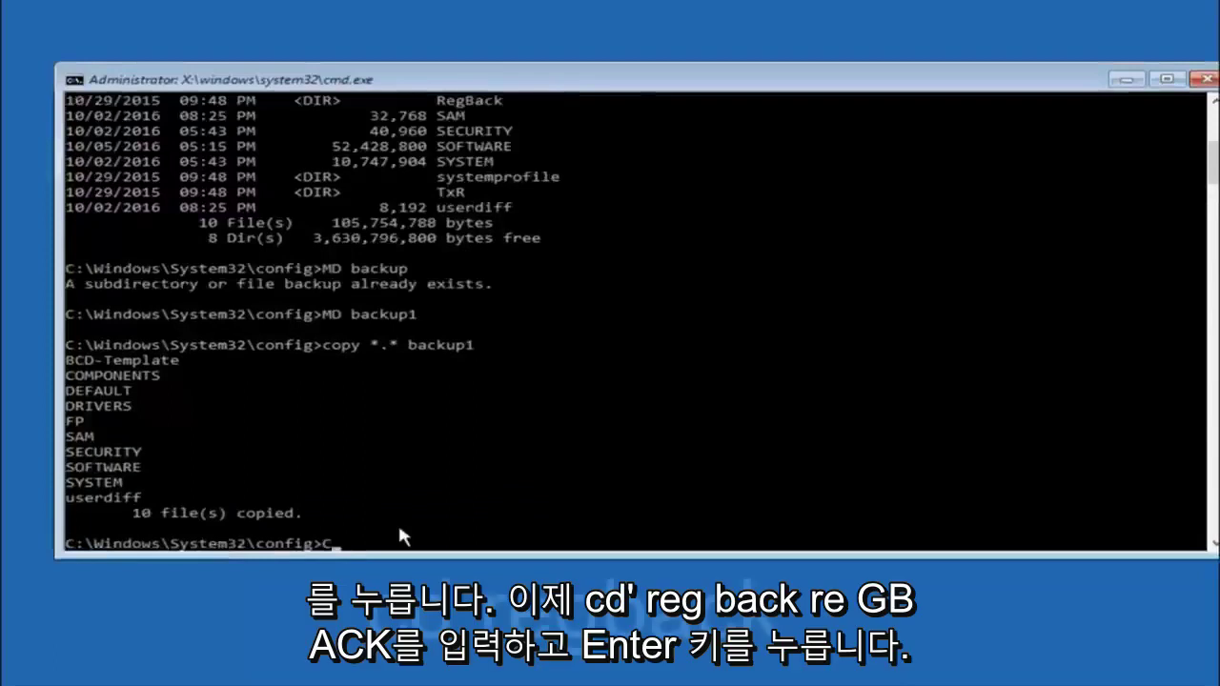
Change directory from config into the RegBack folder with CD regback.
{"action": "type", "text": "CD reg"}
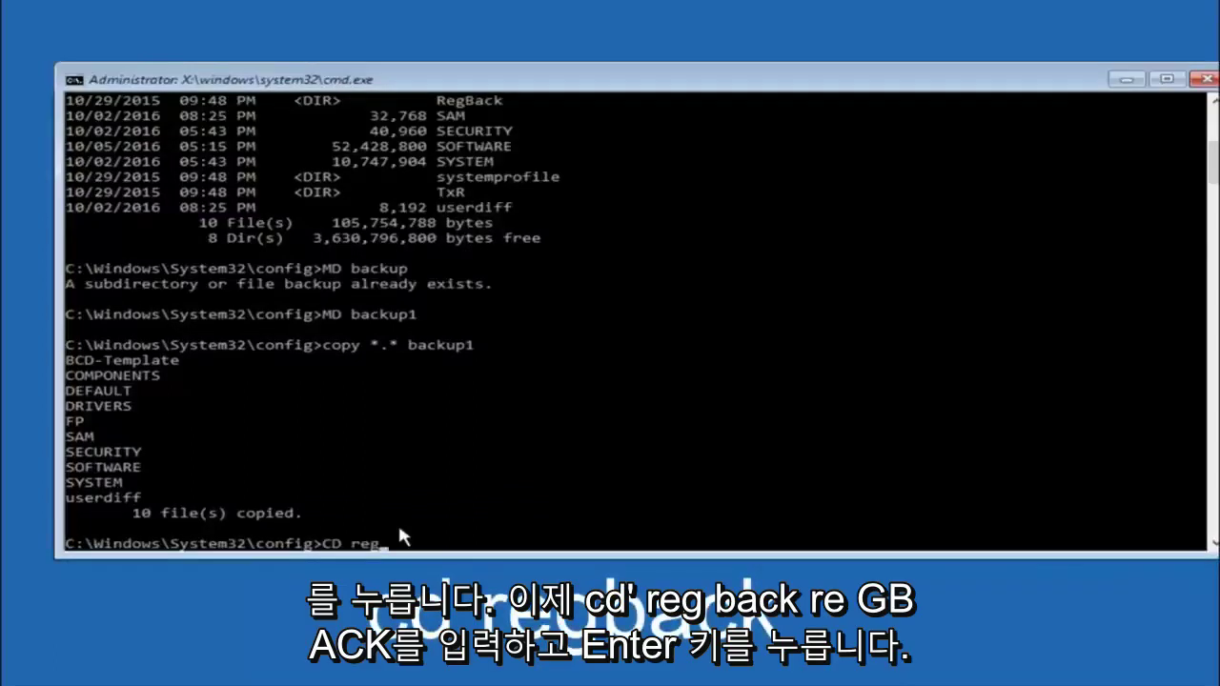
{"action": "type", "text": "back"}
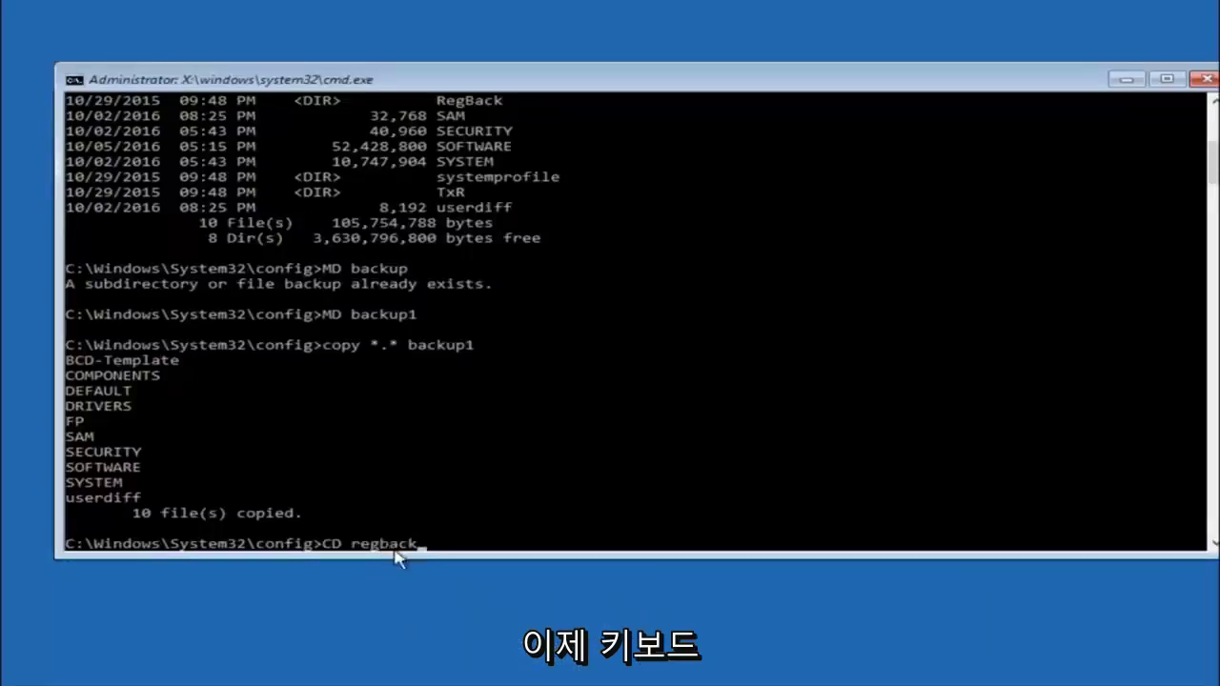
{"action": "key", "text": "Return"}
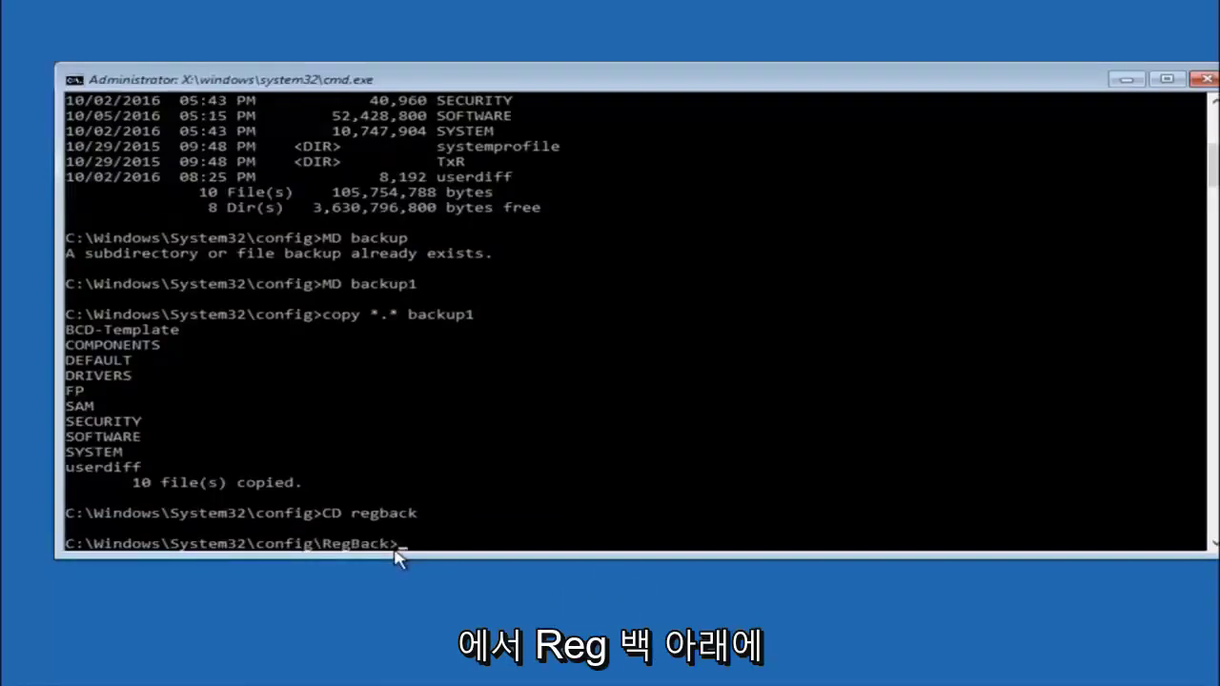
List RegBack's contents: DEFAULT, SAM, SECURITY, SOFTWARE and SYSTEM, all 0 bytes.
{"action": "type", "text": "d"}
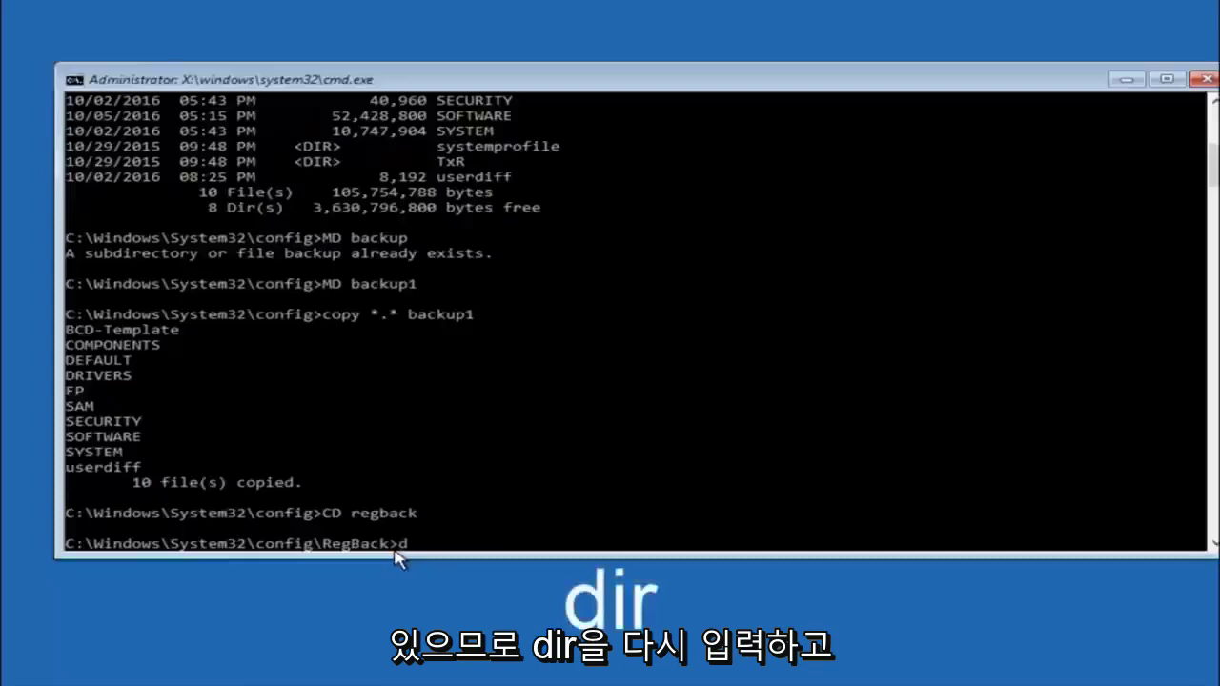
{"action": "type", "text": "ir"}
{"action": "key", "text": "Return"}
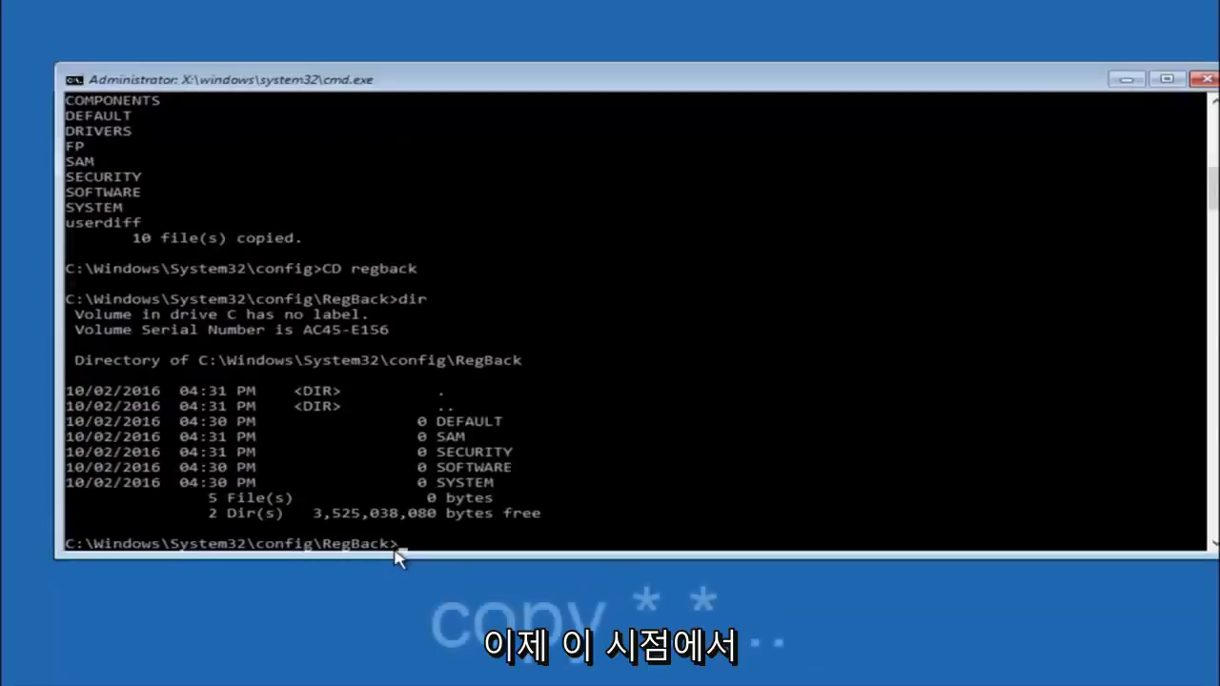
Begin a copy command at the RegBack prompt and start marking console text.
{"action": "type", "text": "copy"}
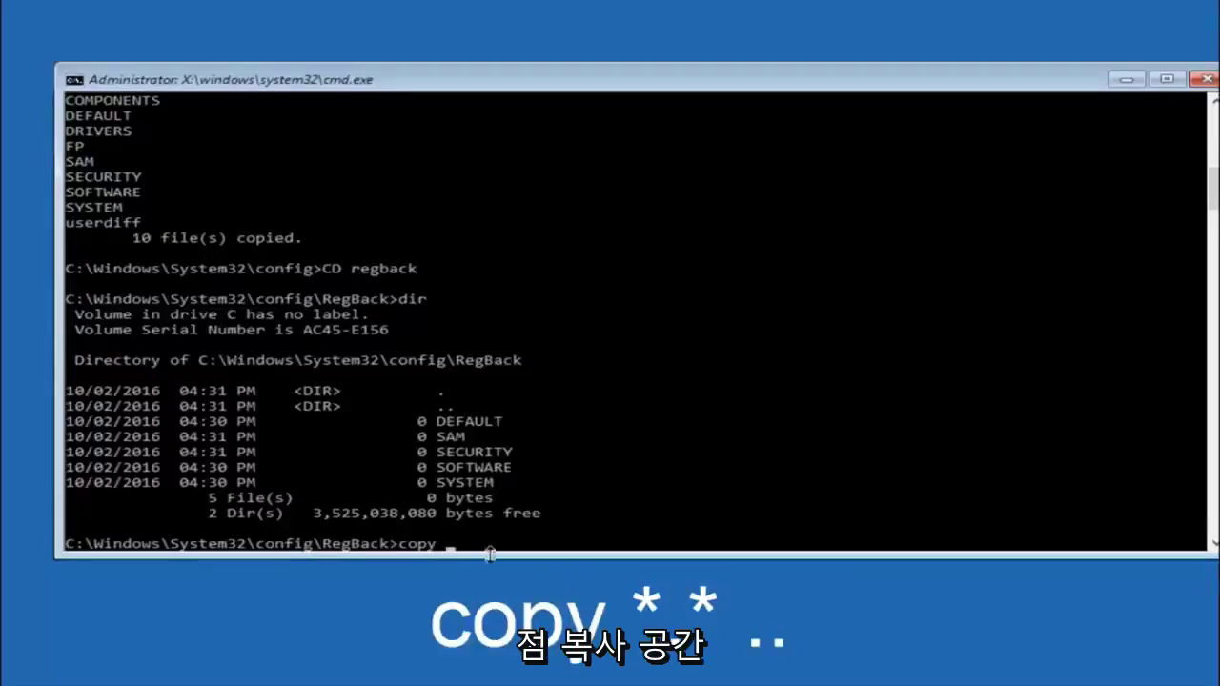
{"action": "left_click", "coordinate": [451, 544]}
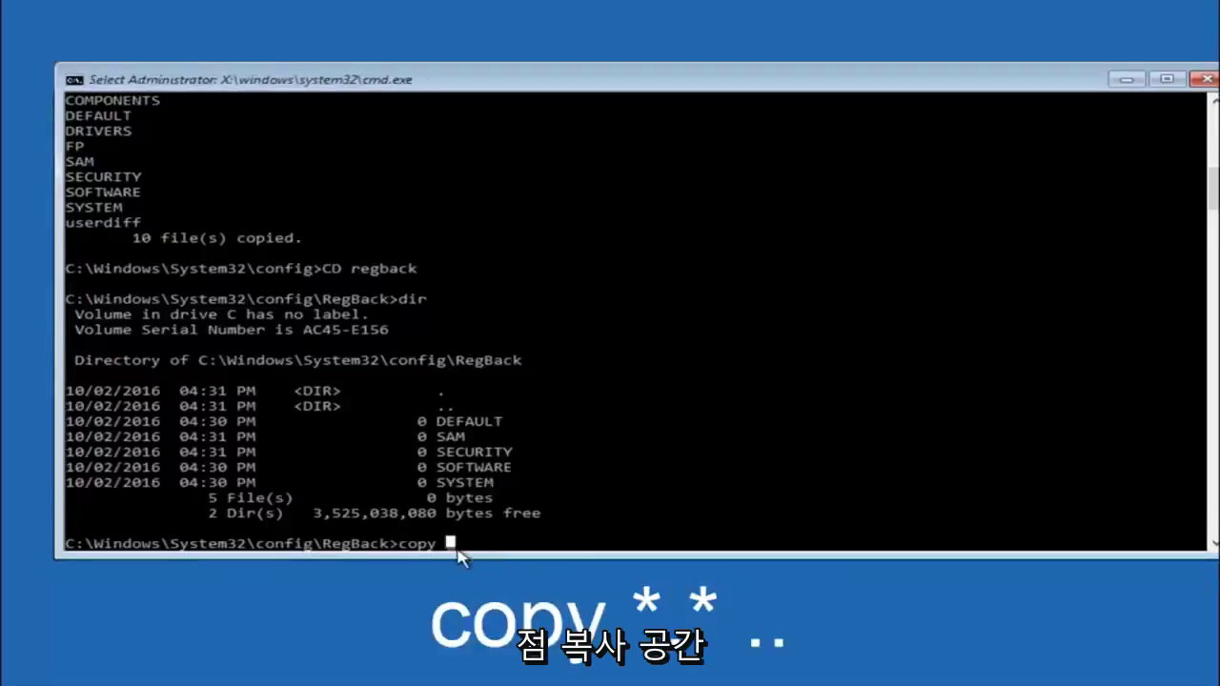
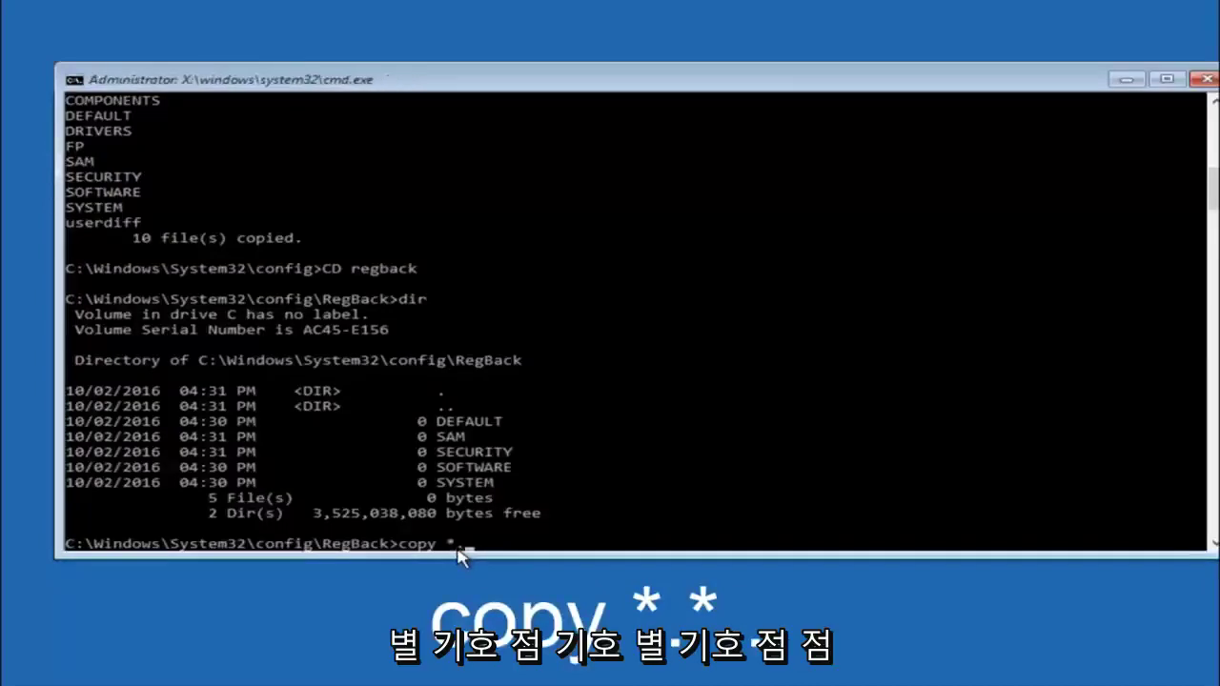
Run copy *.* .. from RegBack to copy the backup hives into config, reaching the DEFAULT overwrite prompt.
{"action": "type", "text": "*"}
{"action": "type", "text": ".."}
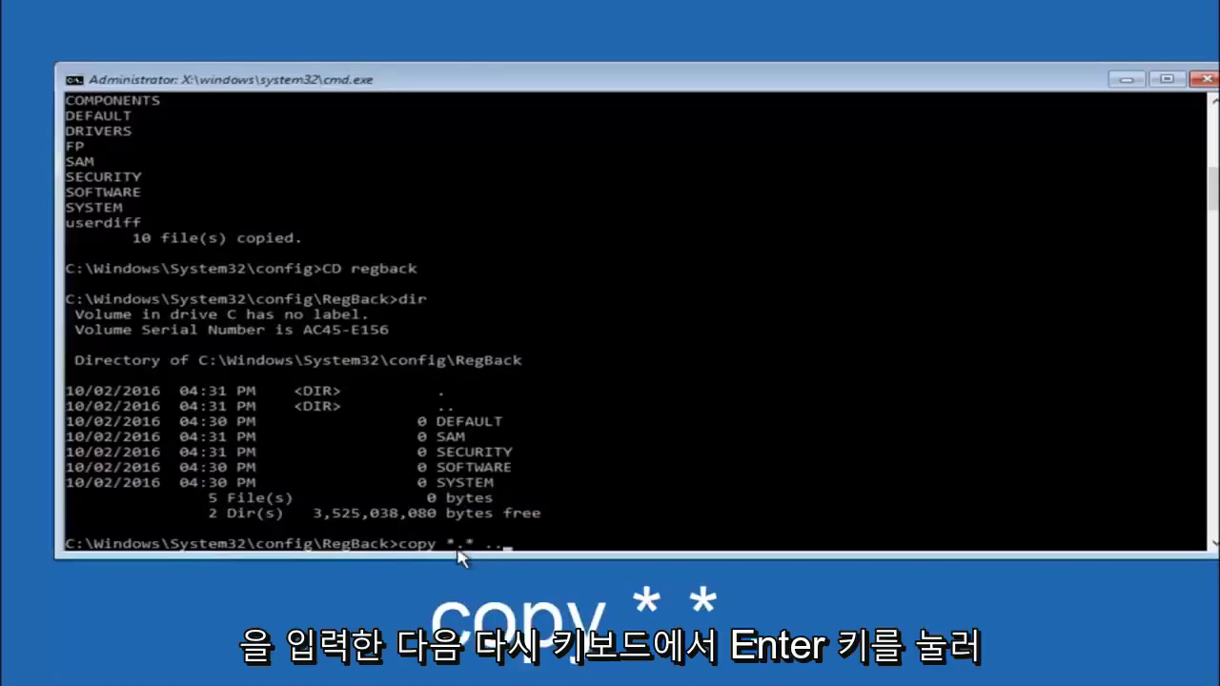
{"action": "key", "text": "Return"}
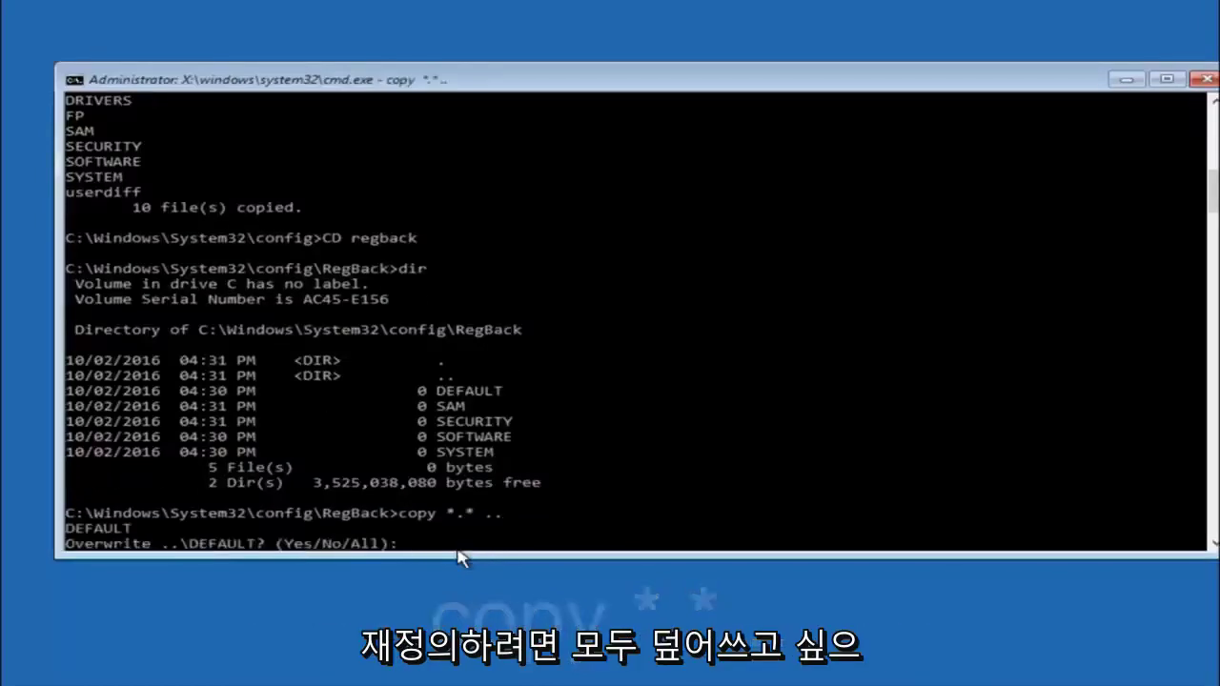
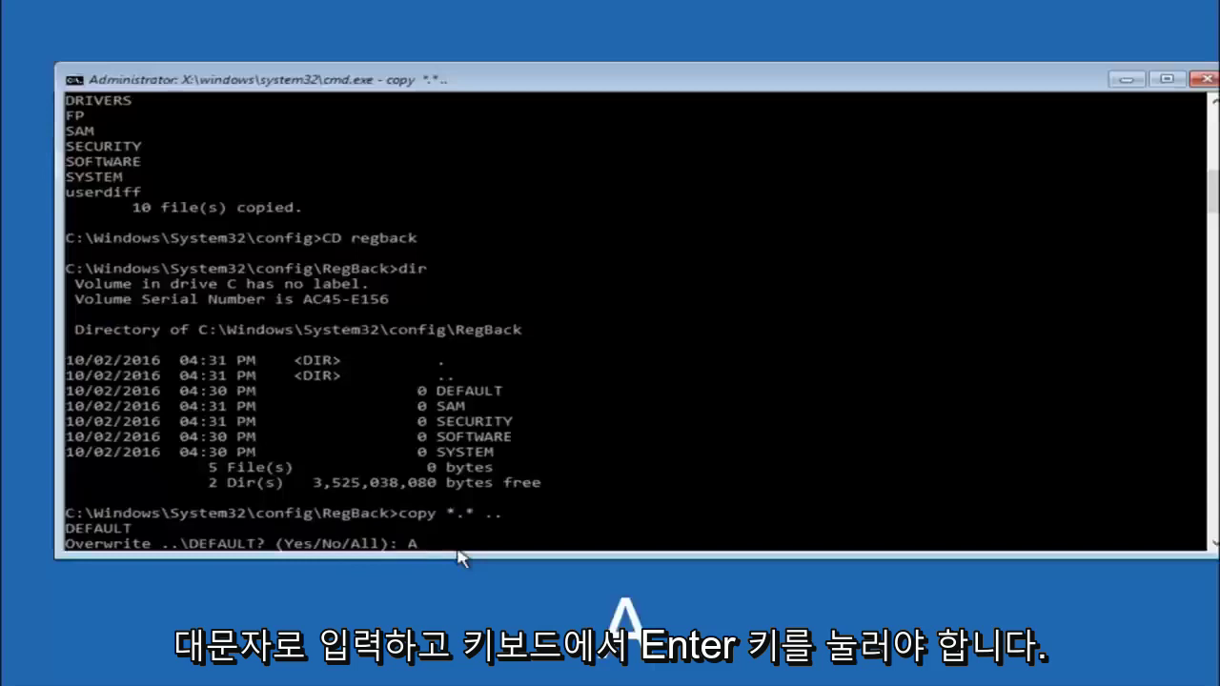
Confirm overwriting all five config registry files with the RegBack copies, then close Command Prompt.
{"action": "key", "text": "Return"}
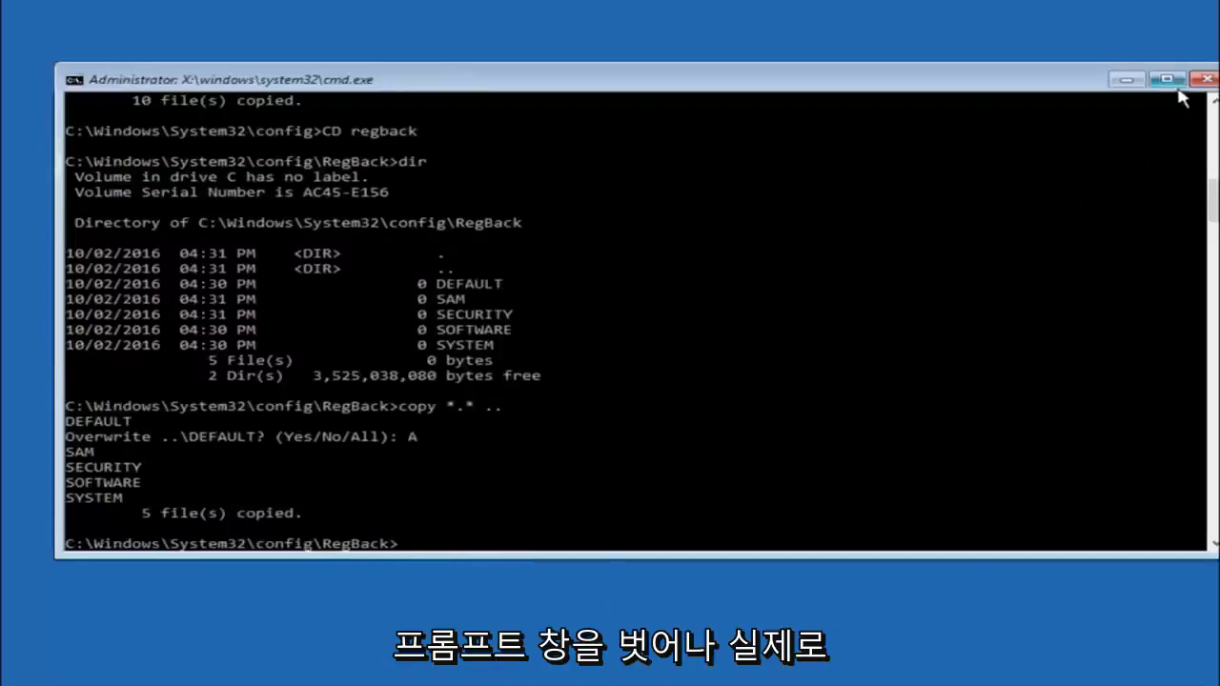
{"action": "left_click", "coordinate": [1206, 79]}
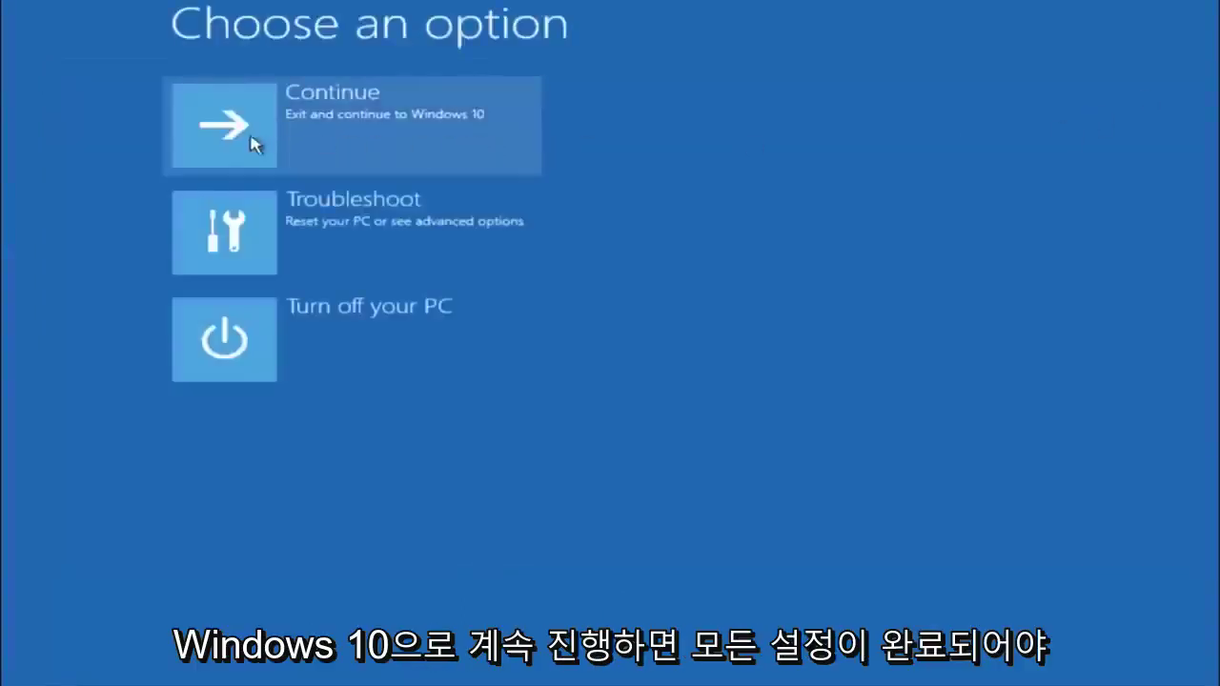